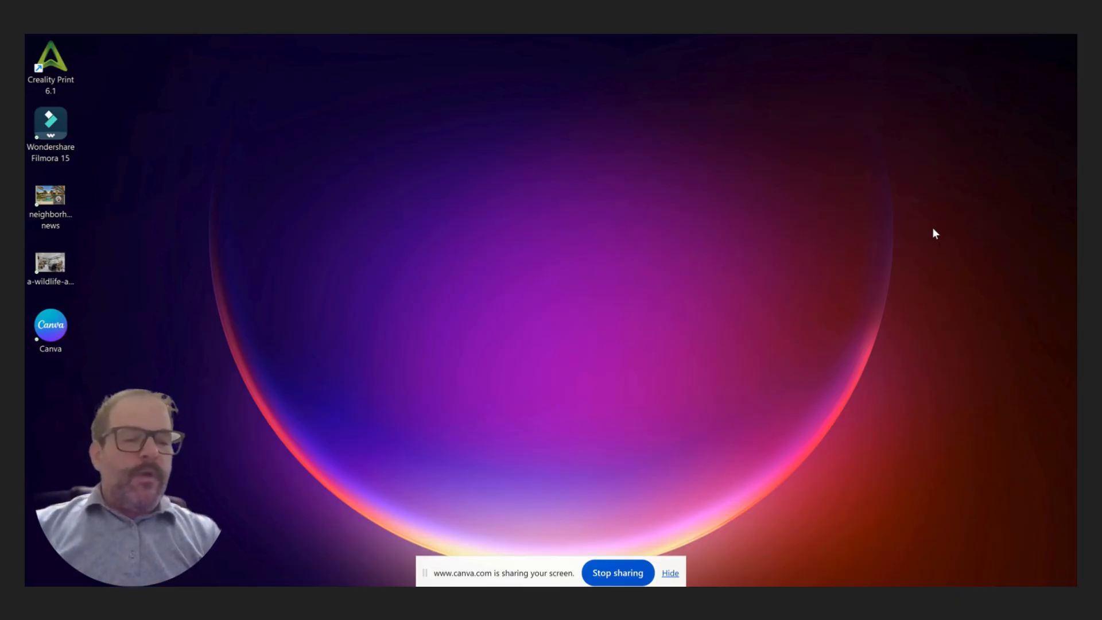
# - Switch to the Chrome 'Rise : Edit' window from the taskbar
pyautogui.moveTo(612, 614)
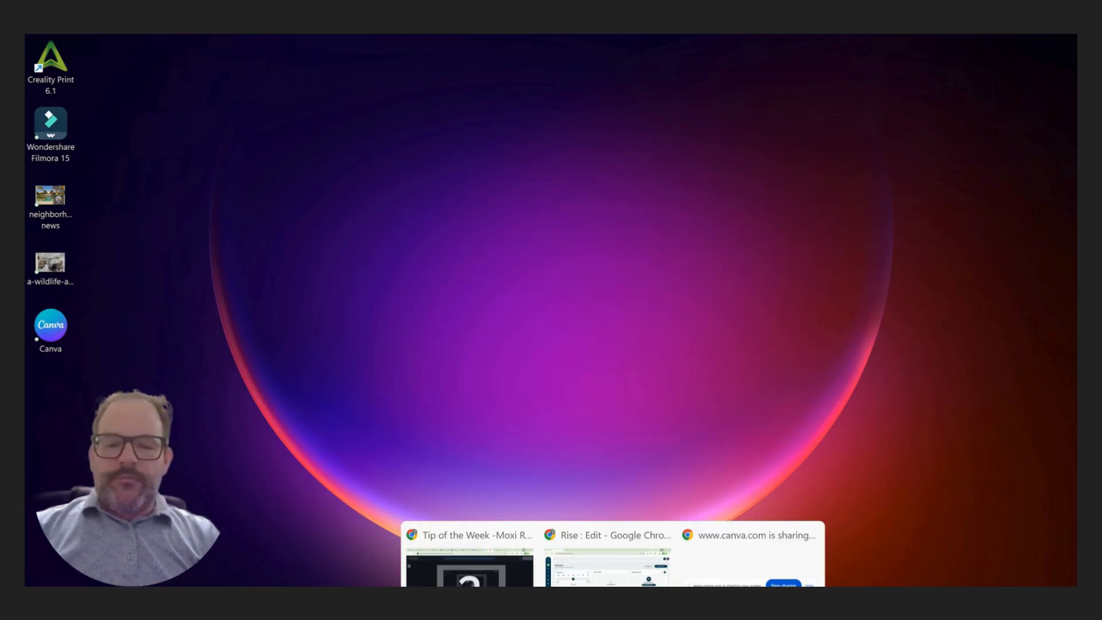
pyautogui.click(607, 536)
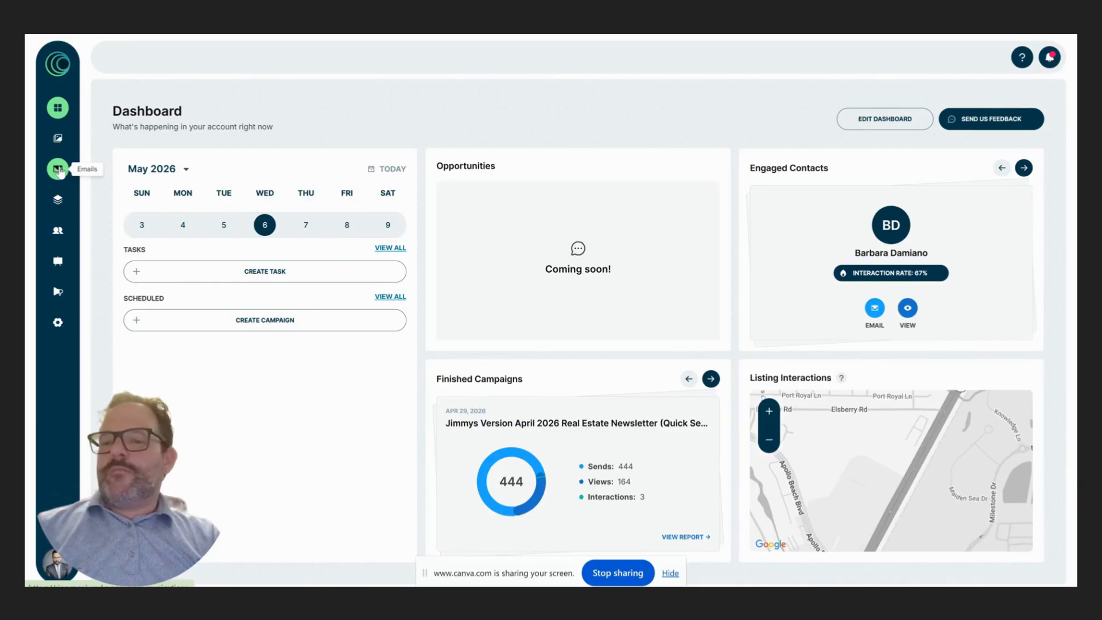
# - Go to the Emails list and start a new email with CREATE EMAIL
pyautogui.click(58, 170)
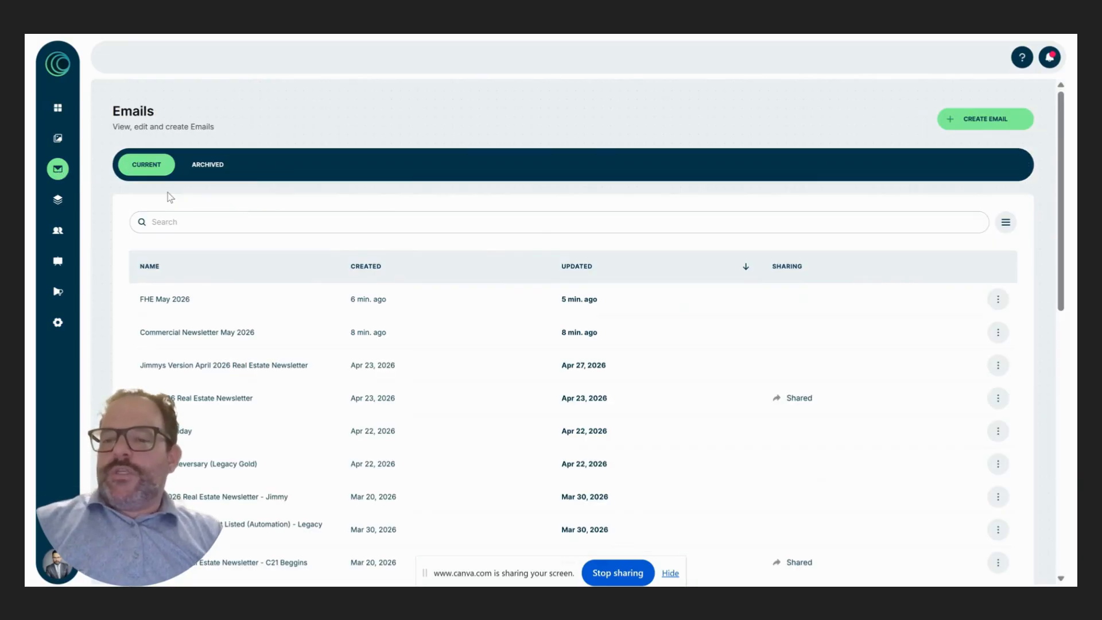
pyautogui.click(995, 119)
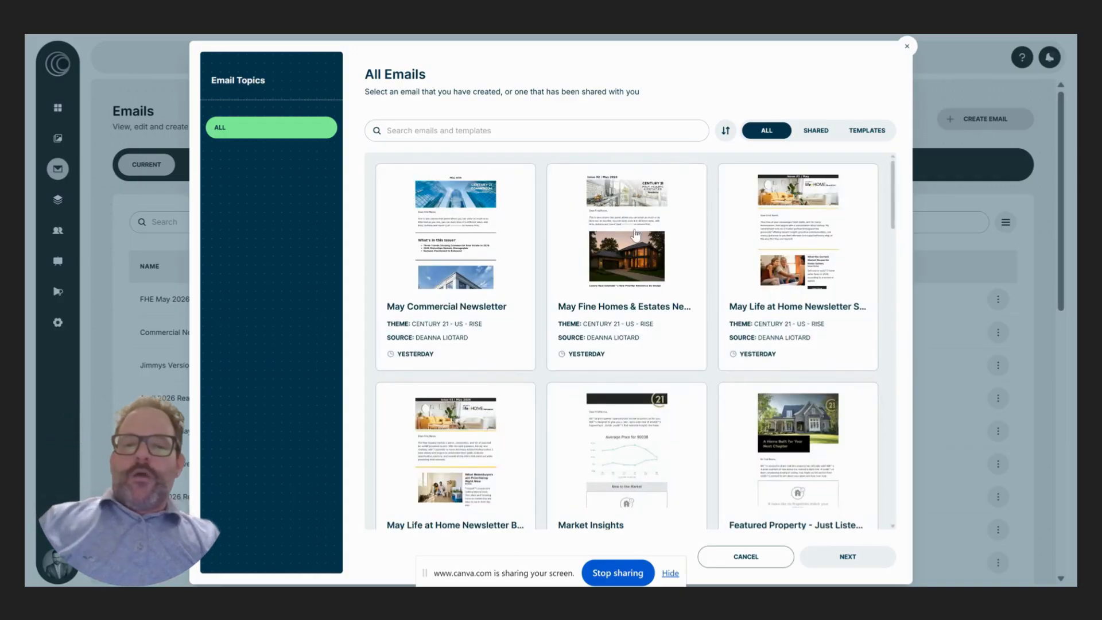
# - Choose the top-row May Life at Home Newsletter template and continue to the Email name field
pyautogui.scroll(-1, 637, 283)
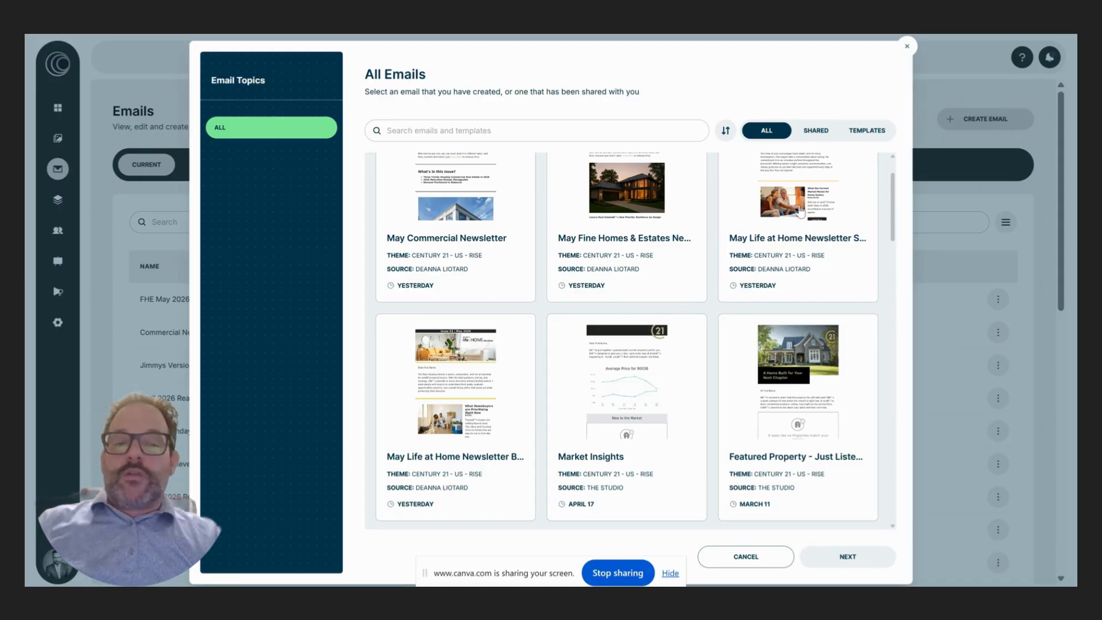
pyautogui.scroll(2, 789, 221)
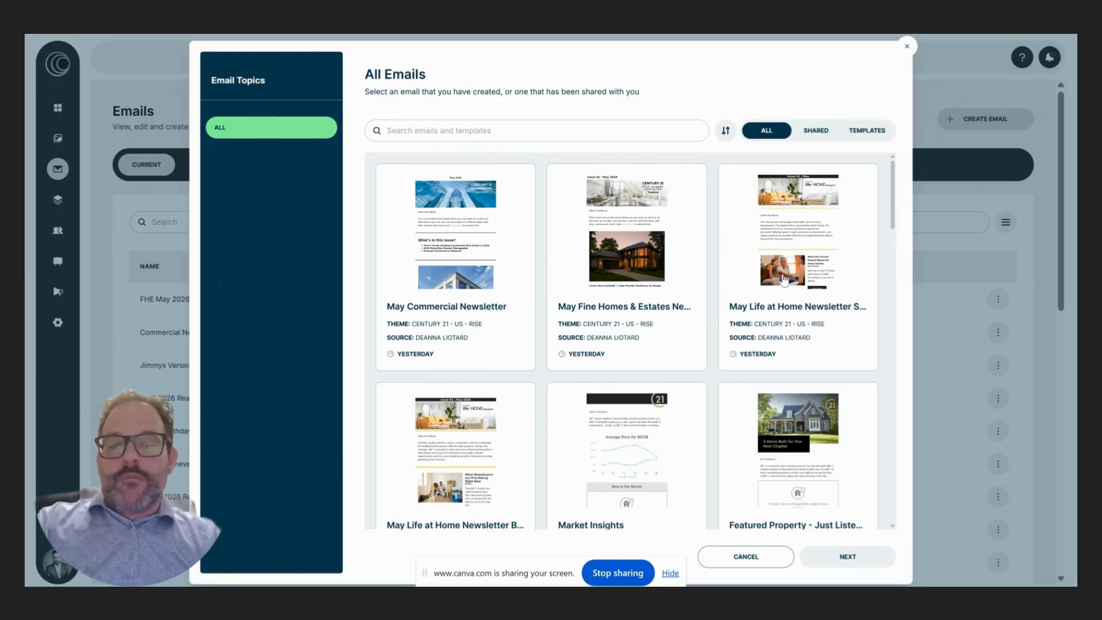
pyautogui.click(787, 267)
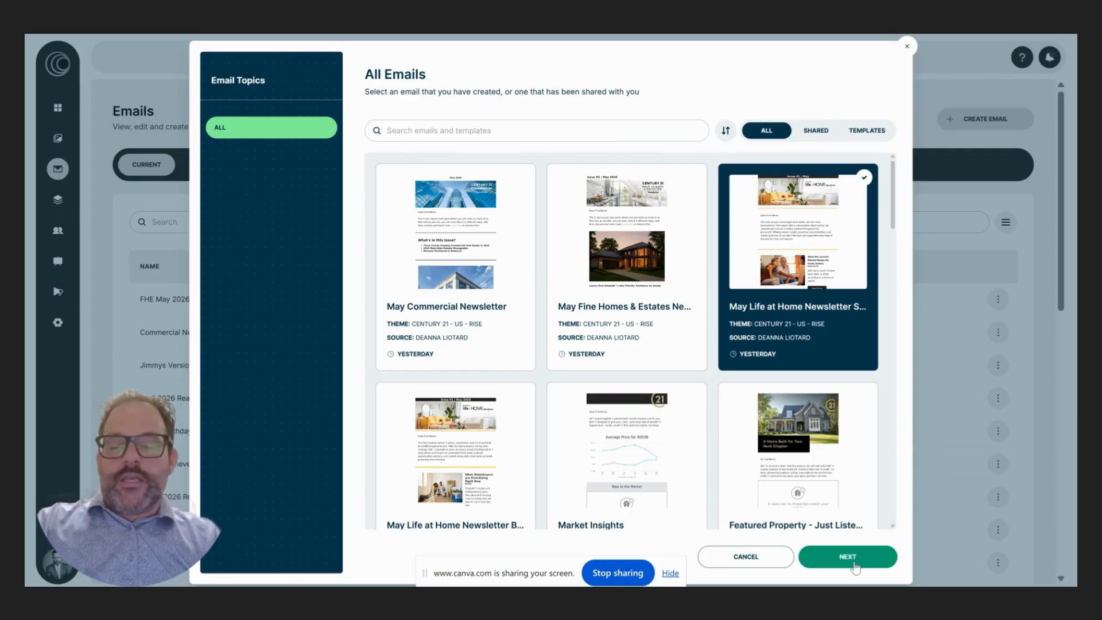
pyautogui.click(848, 558)
pyautogui.click(516, 317)
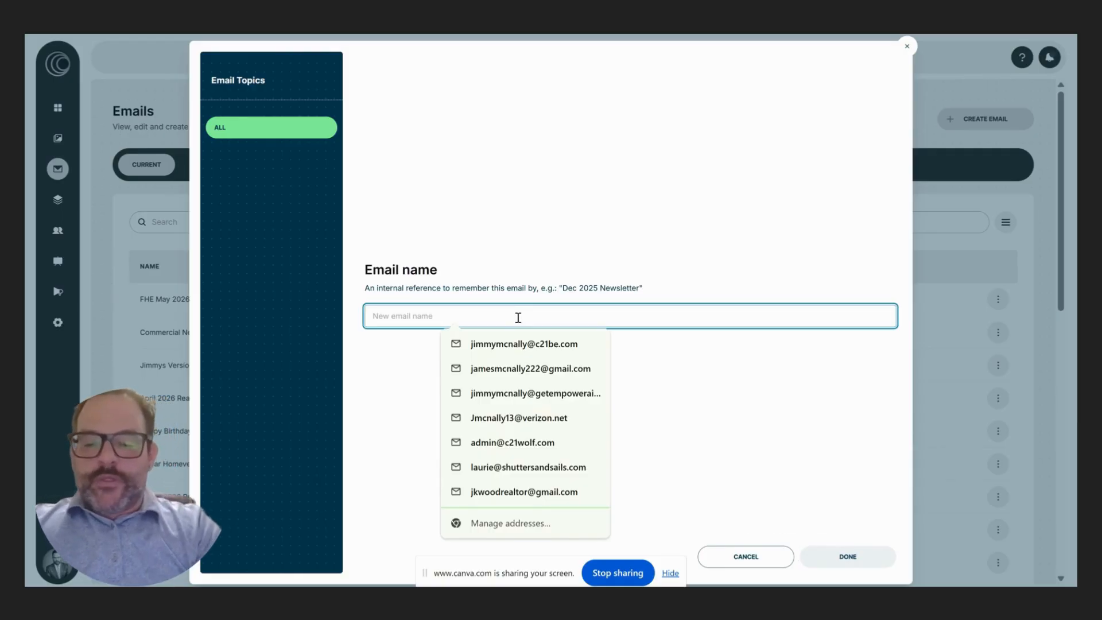
# - Name the email 'May 2026 Life at Home Sellers' and create it
pyautogui.write('May ')
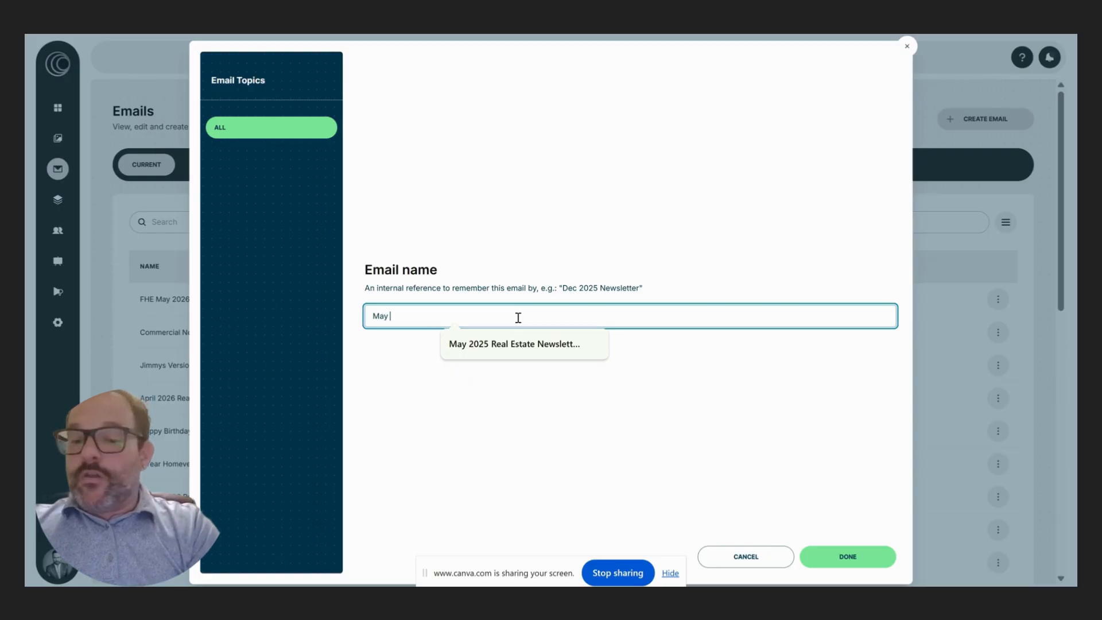
pyautogui.write('20')
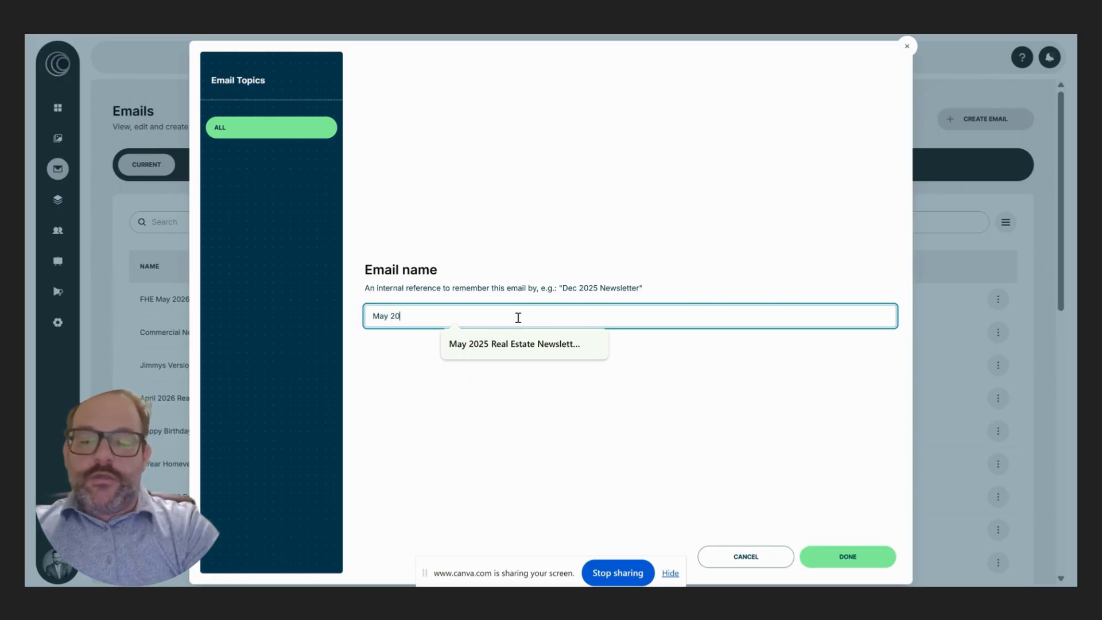
pyautogui.write('26 Life at Home Sellers')
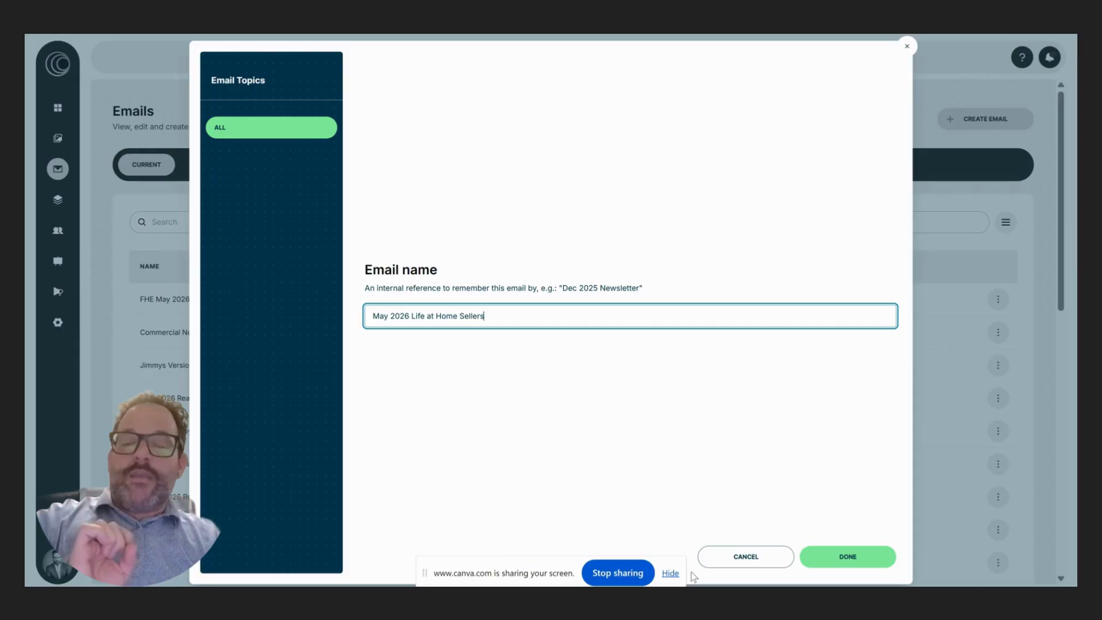
pyautogui.click(670, 573)
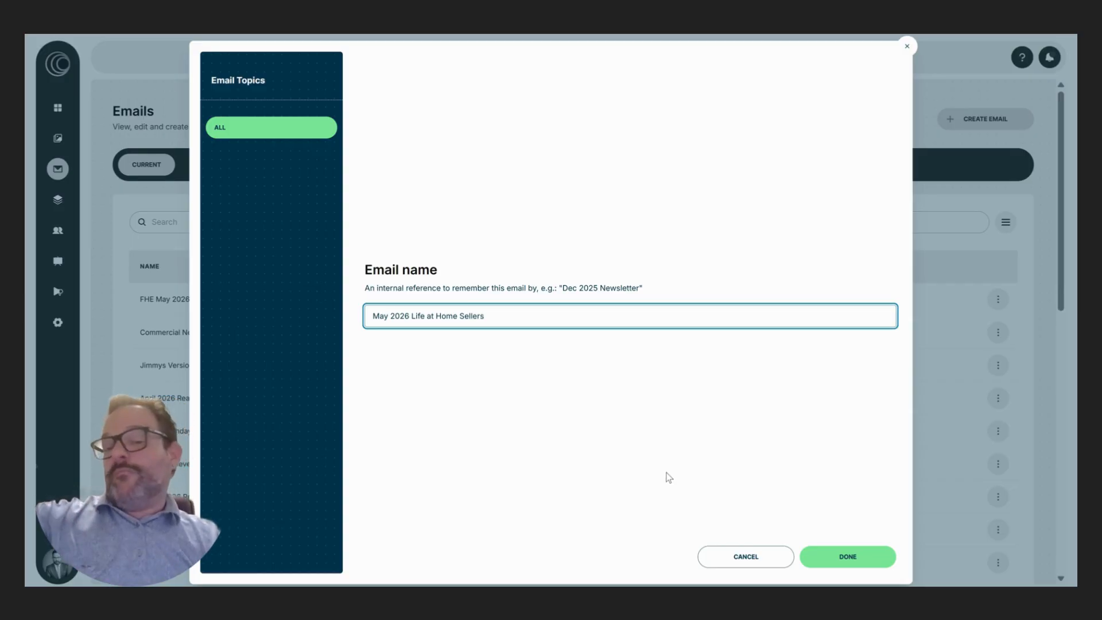
pyautogui.click(844, 556)
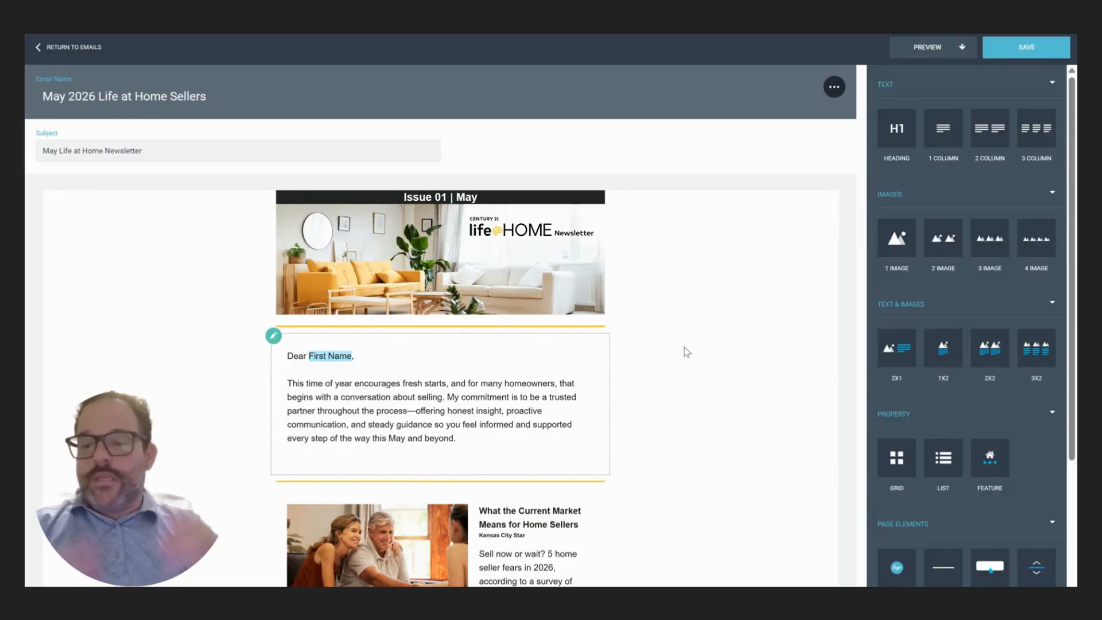
# - Scroll through the newsletter's letter and articles, briefly highlighting the end of the intro paragraph
pyautogui.scroll(-1, 631, 348)
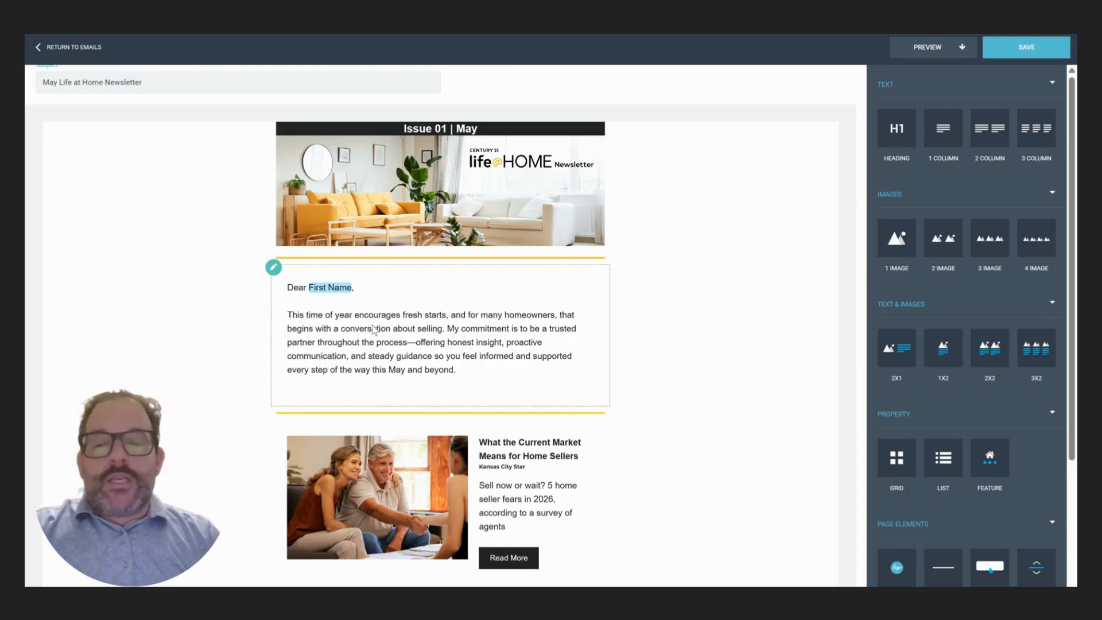
pyautogui.scroll(-5, 633, 434)
pyautogui.scroll(-10, 633, 429)
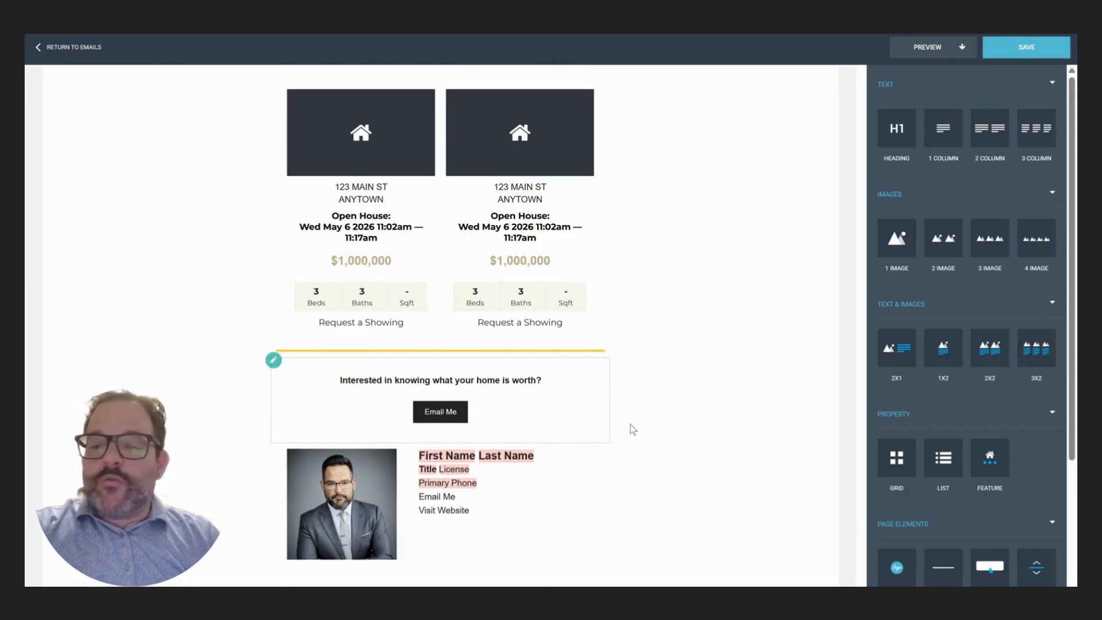
pyautogui.scroll(3, 631, 429)
pyautogui.scroll(10, 646, 435)
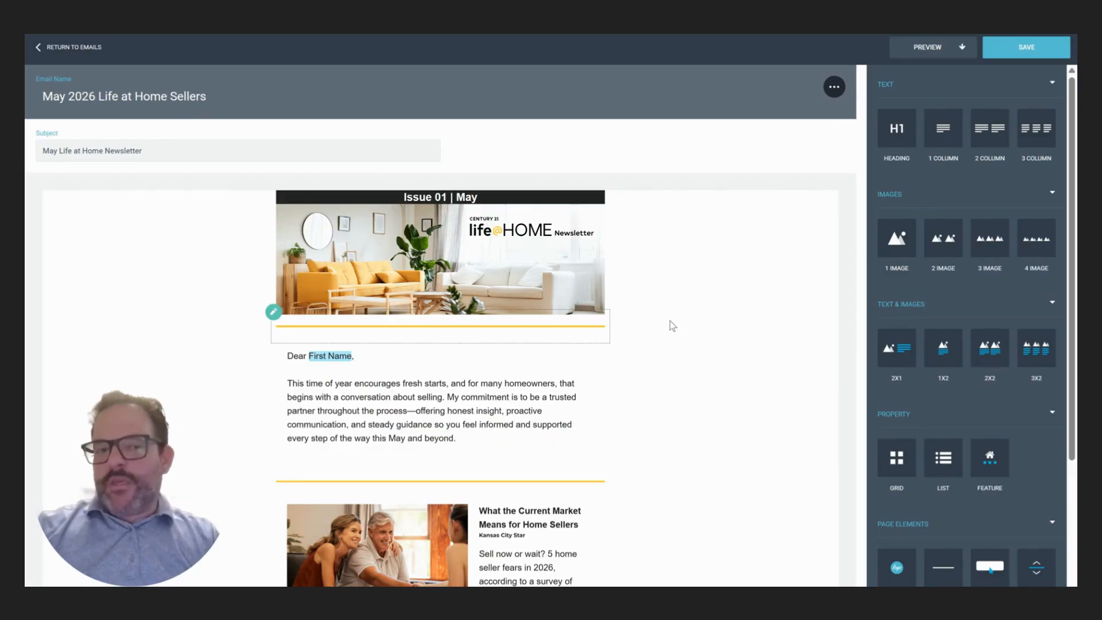
pyautogui.scroll(-2, 672, 325)
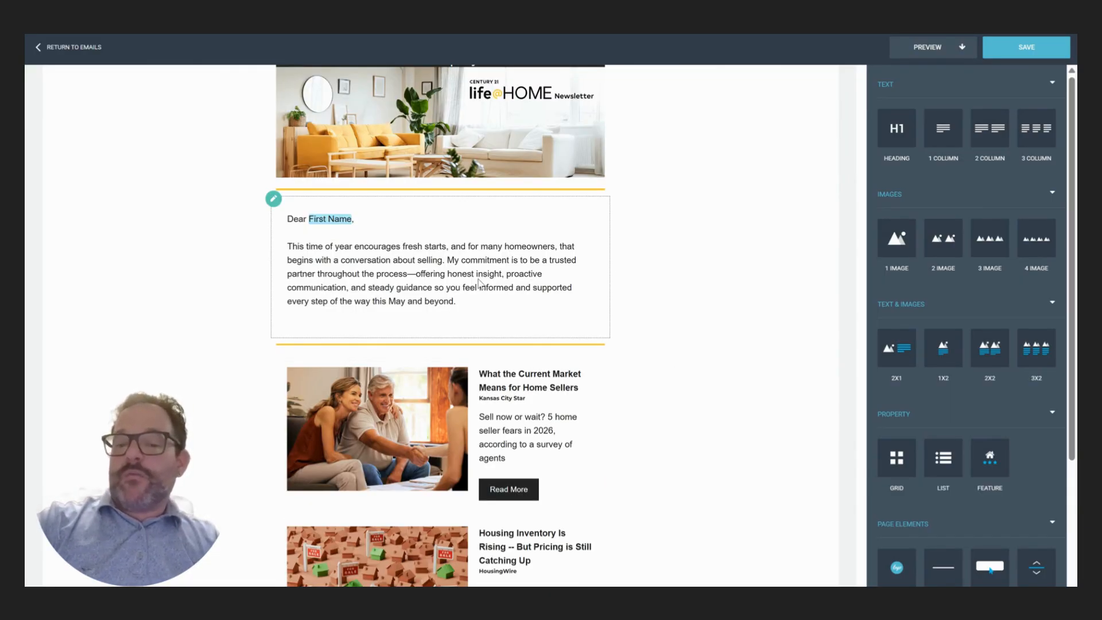
pyautogui.moveTo(470, 307); pyautogui.dragTo(372, 277)
pyautogui.click(744, 270)
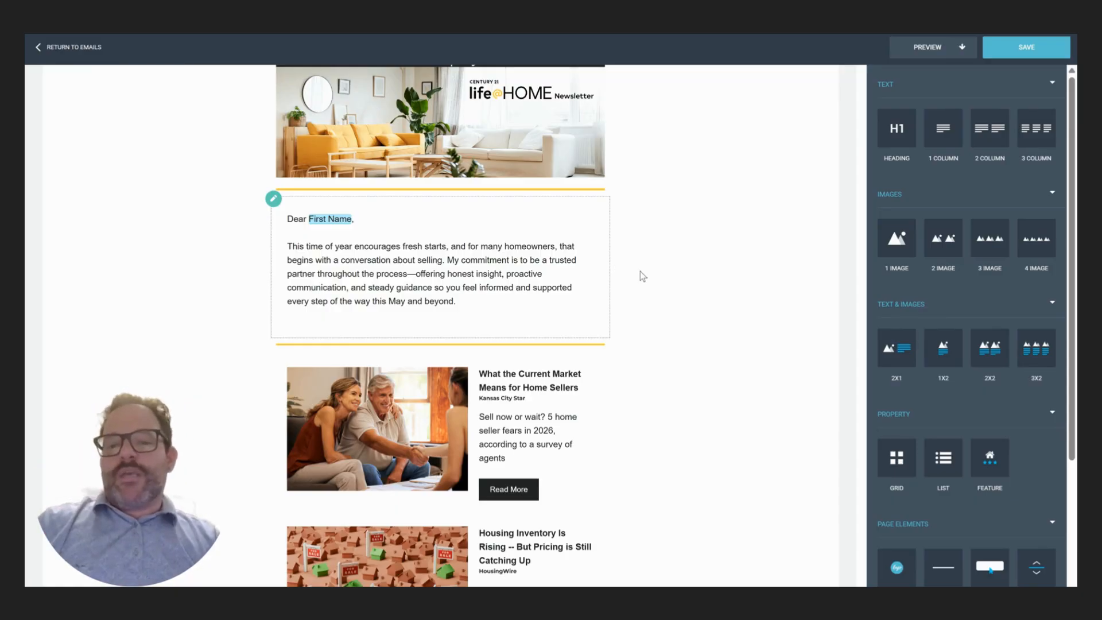
# - Review the open-house listing cards and signature, then bring up the PREVIEW options
pyautogui.scroll(-2, 651, 246)
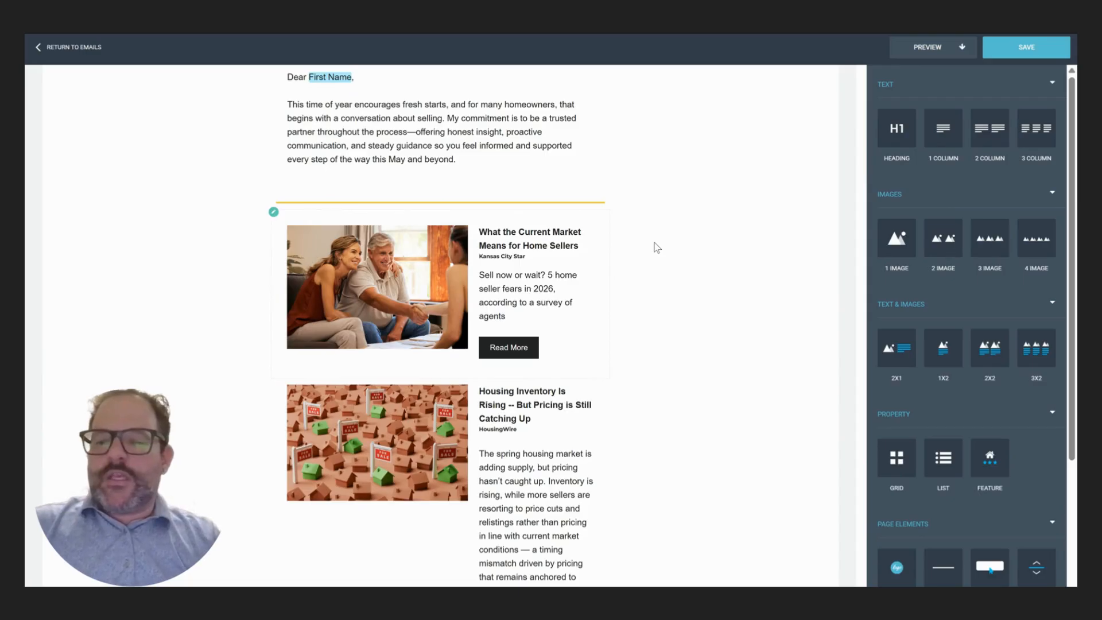
pyautogui.scroll(-6, 648, 248)
pyautogui.scroll(-3, 637, 252)
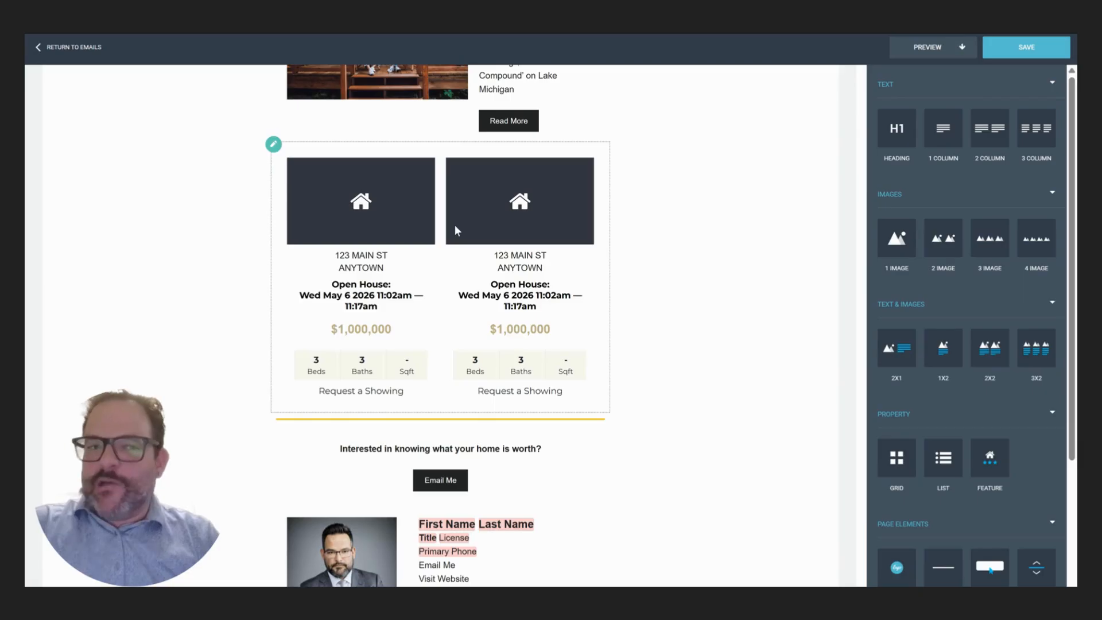
pyautogui.click(938, 56)
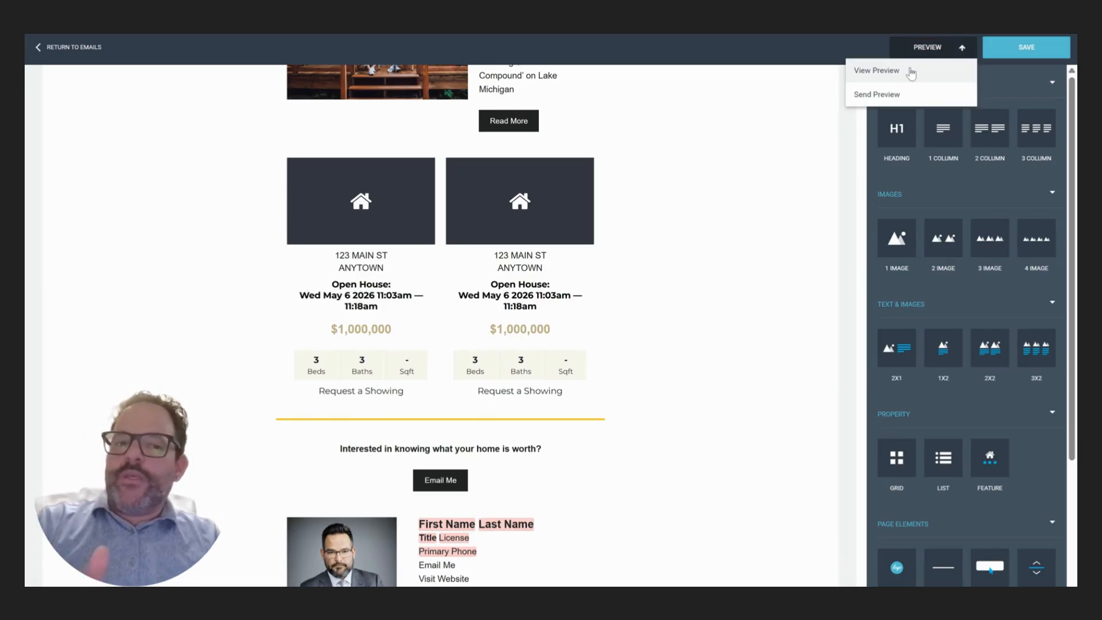
# - View the recipient preview with the agent's details, scroll through it, and return to editing
pyautogui.click(911, 71)
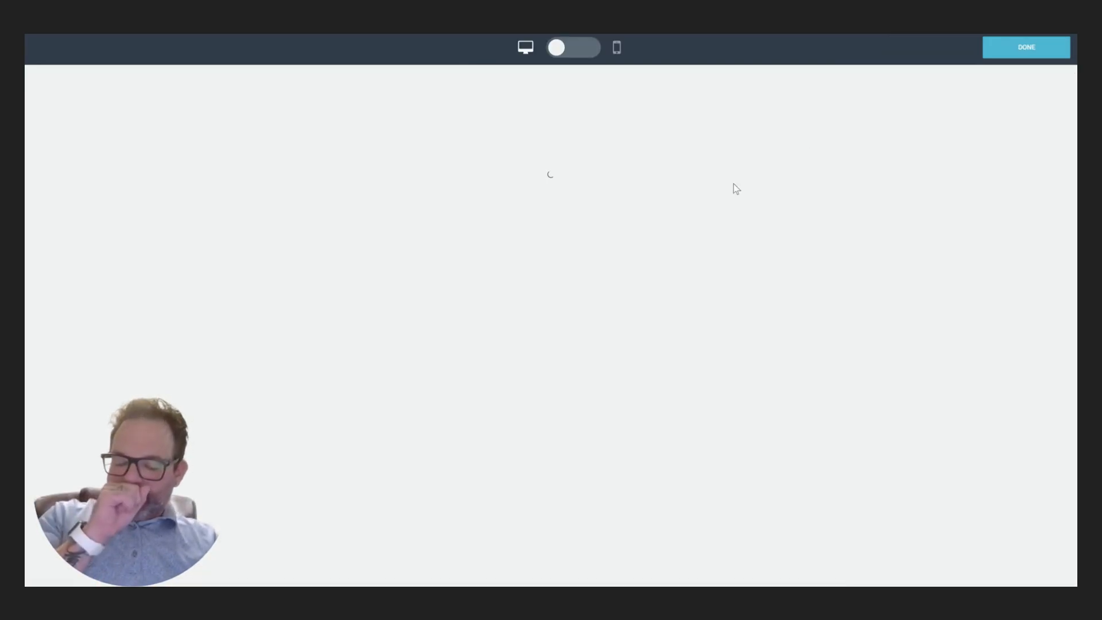
pyautogui.scroll(-10, 750, 218)
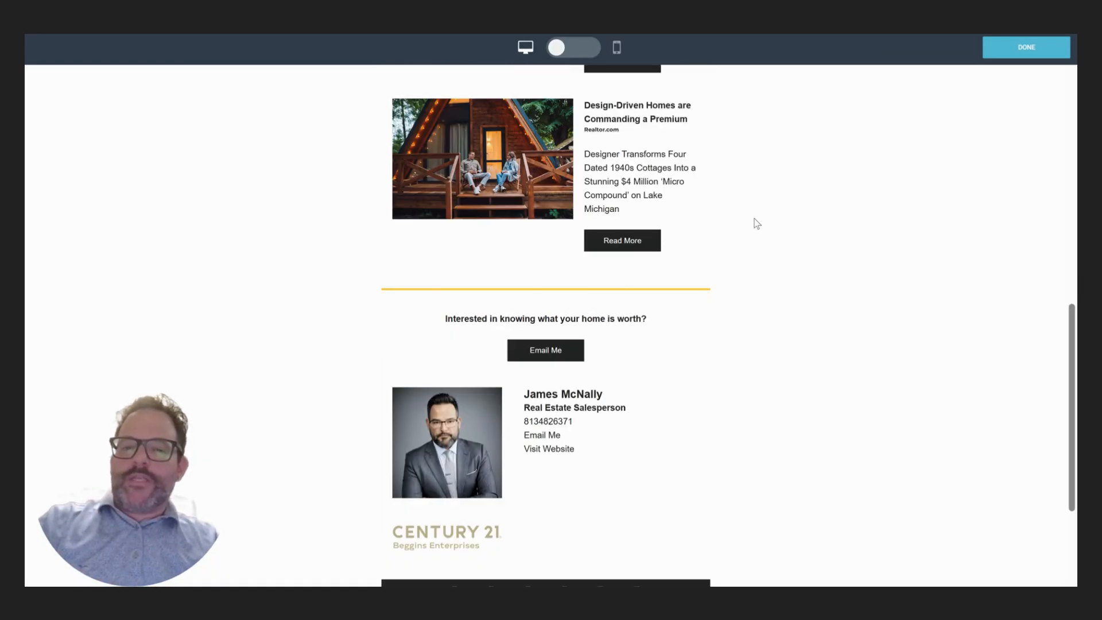
pyautogui.scroll(4, 746, 281)
pyautogui.scroll(-3, 752, 284)
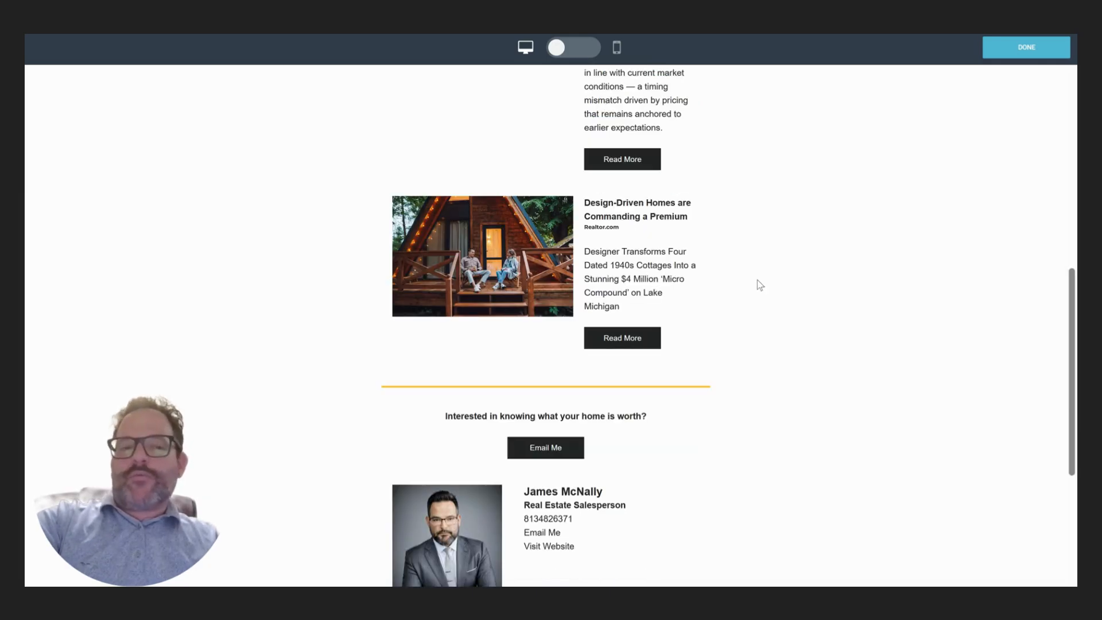
pyautogui.scroll(-1, 763, 287)
pyautogui.scroll(6, 766, 290)
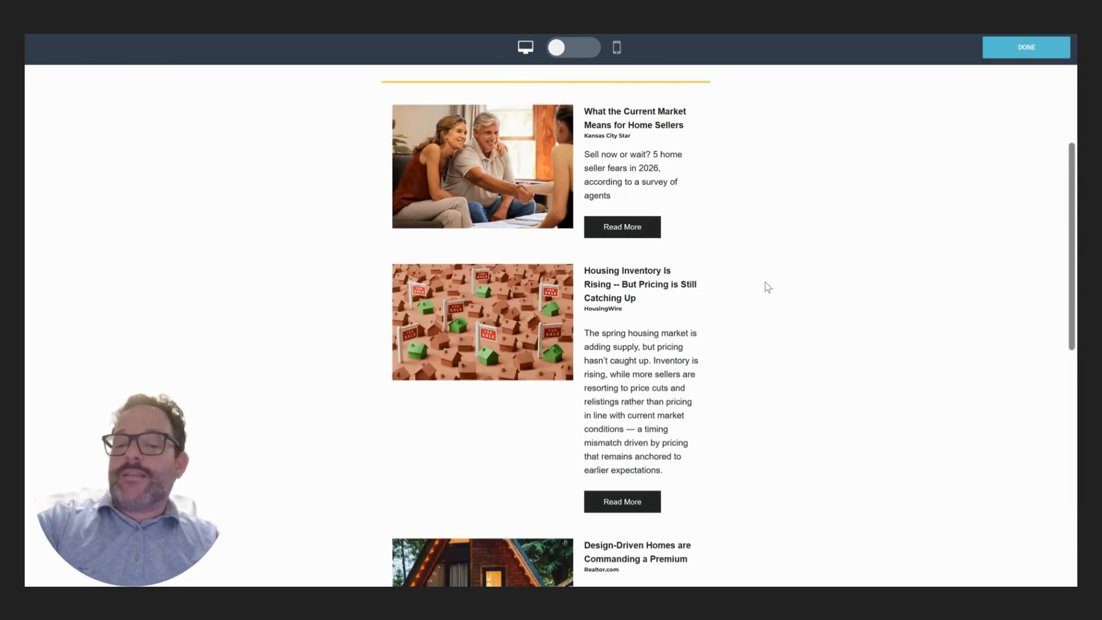
pyautogui.scroll(4, 767, 287)
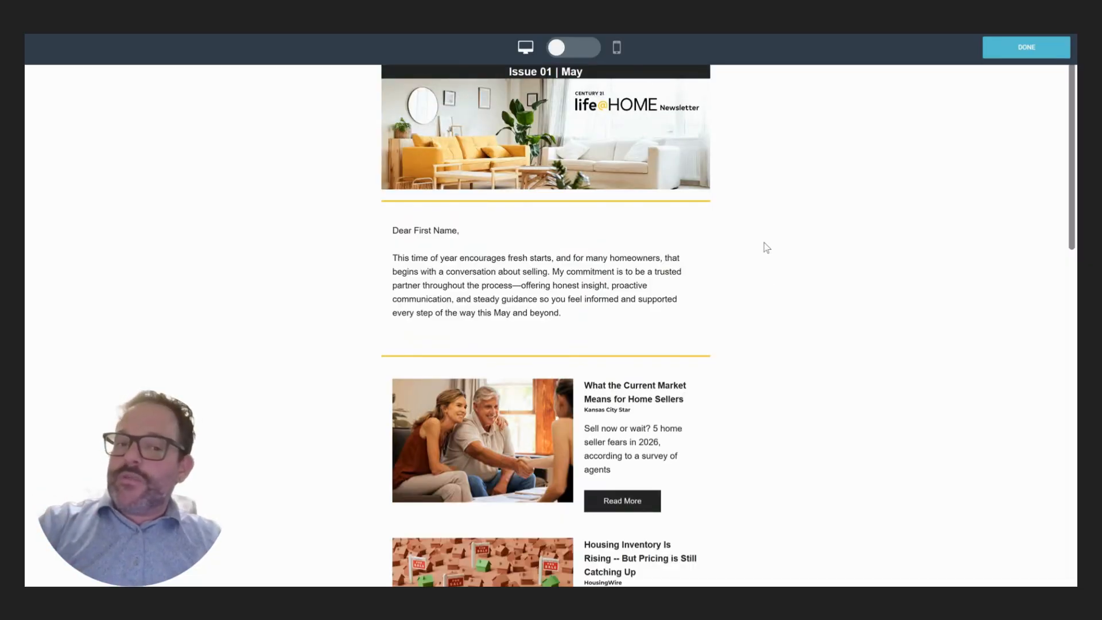
pyautogui.click(1024, 55)
# - Scroll down and select the two-card $1,000,000 open-house listing block
pyautogui.scroll(-5, 671, 213)
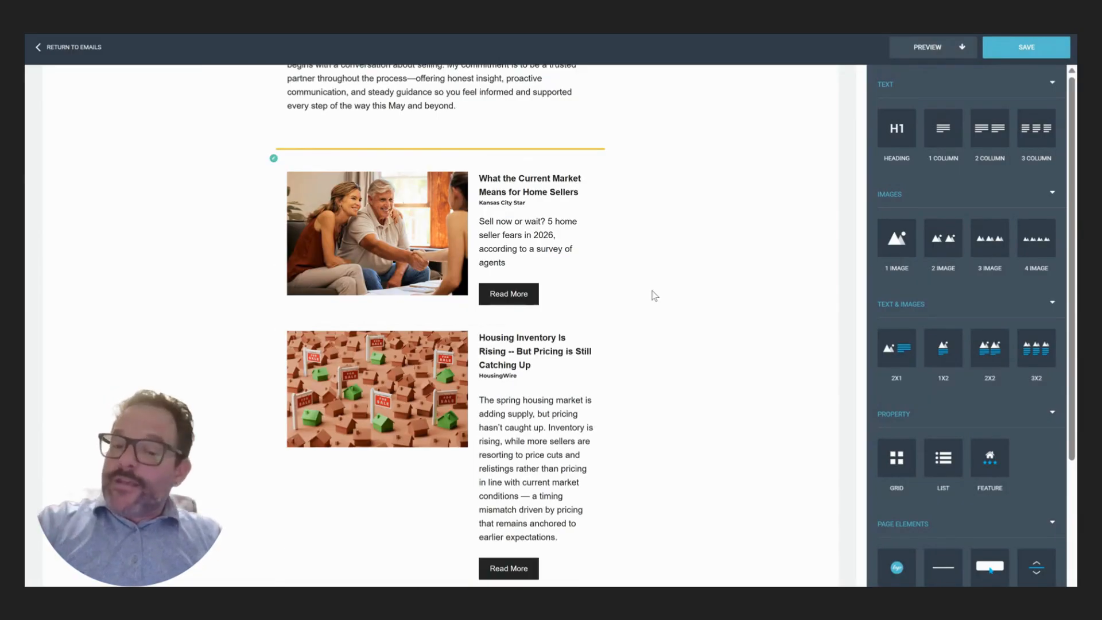
pyautogui.scroll(-8, 654, 295)
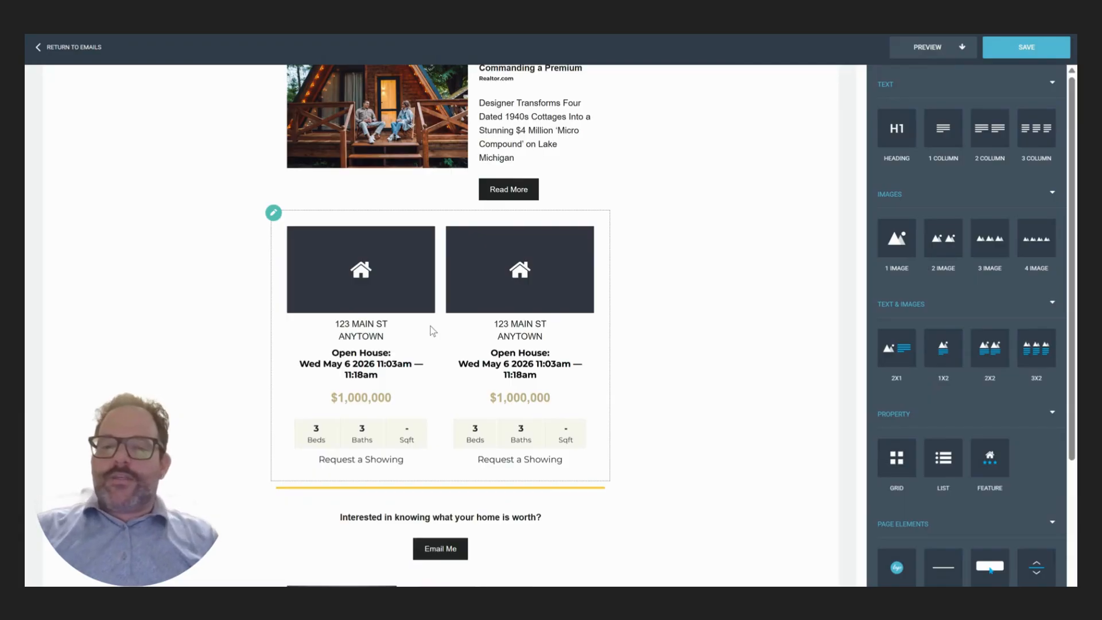
pyautogui.click(396, 284)
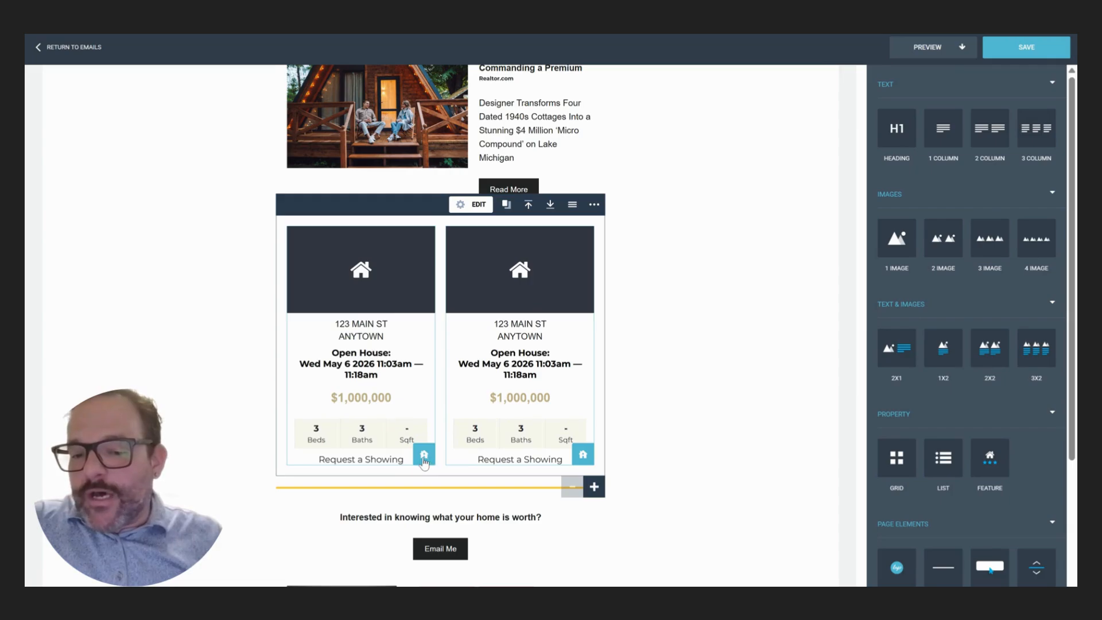
pyautogui.click(424, 456)
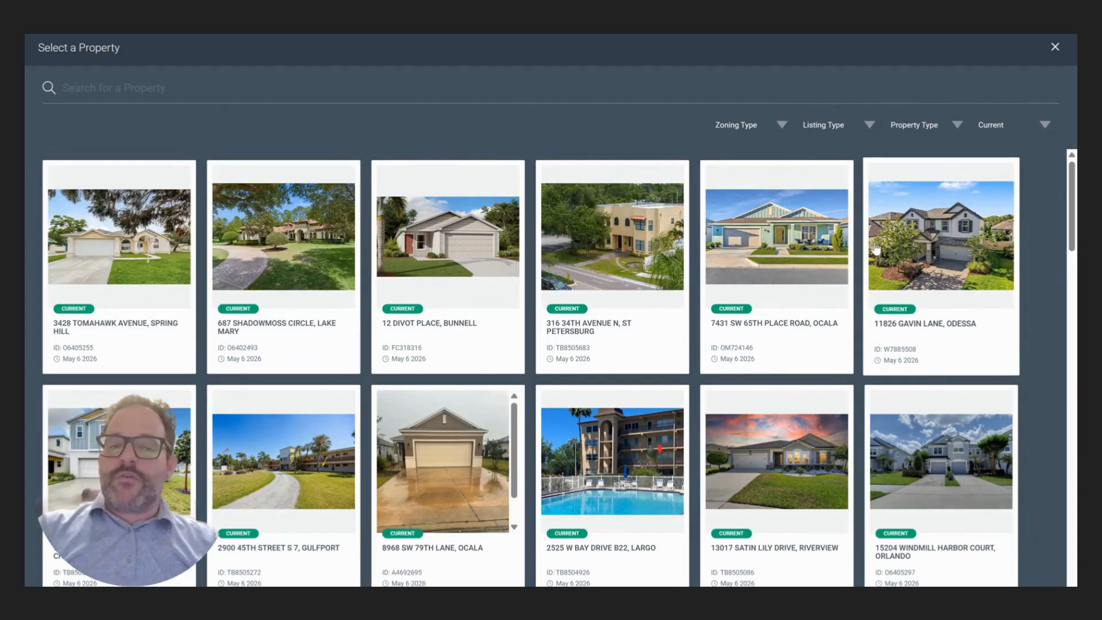
pyautogui.click(774, 260)
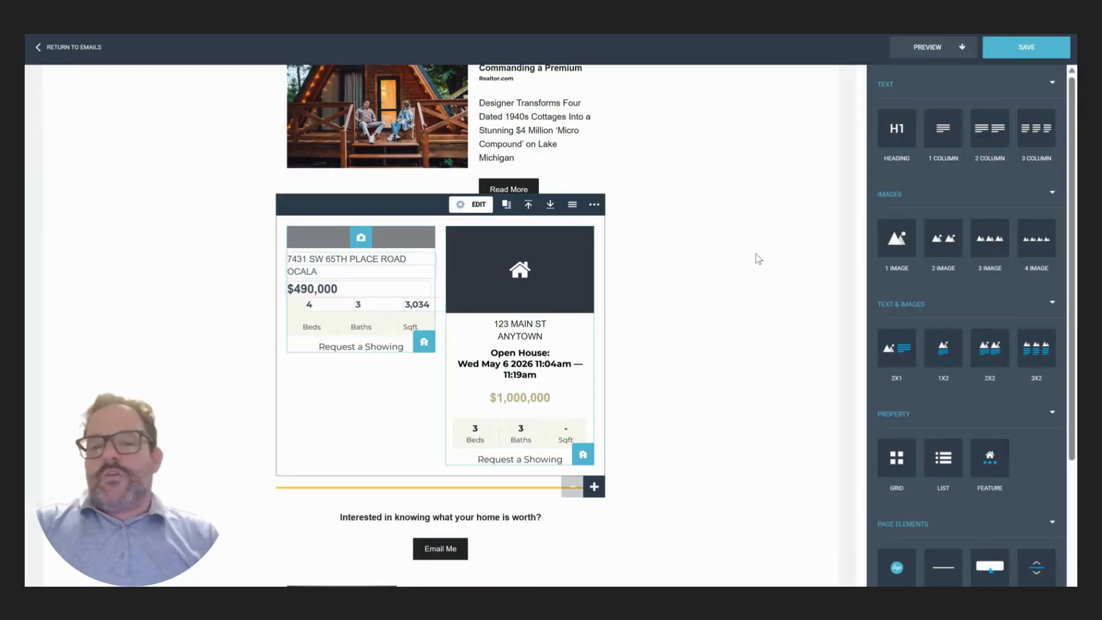
pyautogui.click(583, 455)
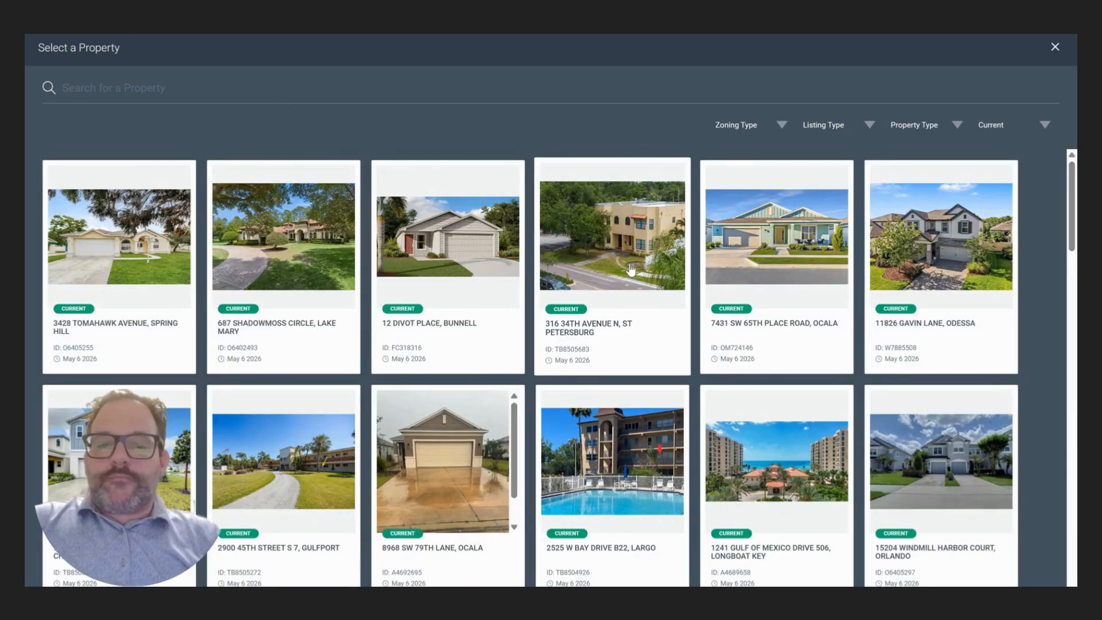
pyautogui.click(355, 234)
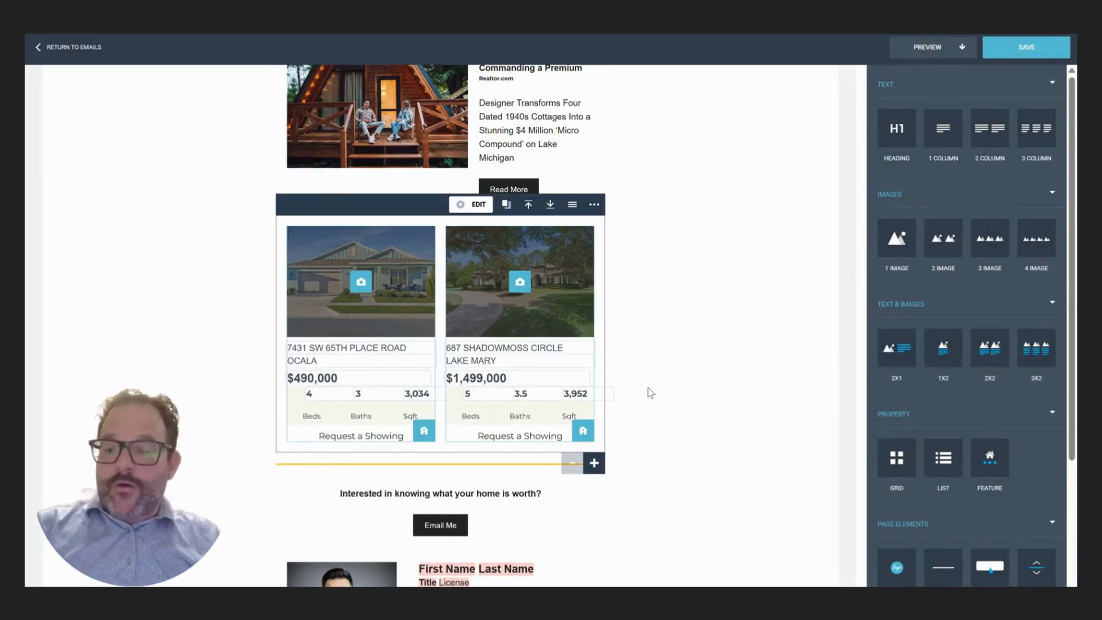
# - Add a second row of placeholder property cards below the two listings
pyautogui.scroll(-1, 648, 377)
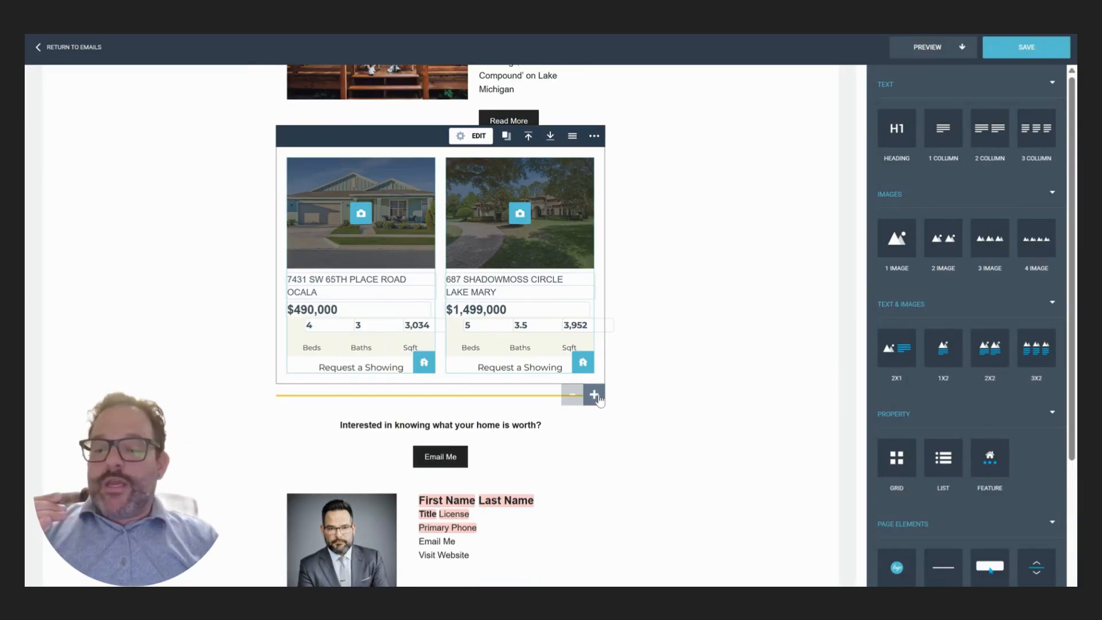
pyautogui.click(594, 396)
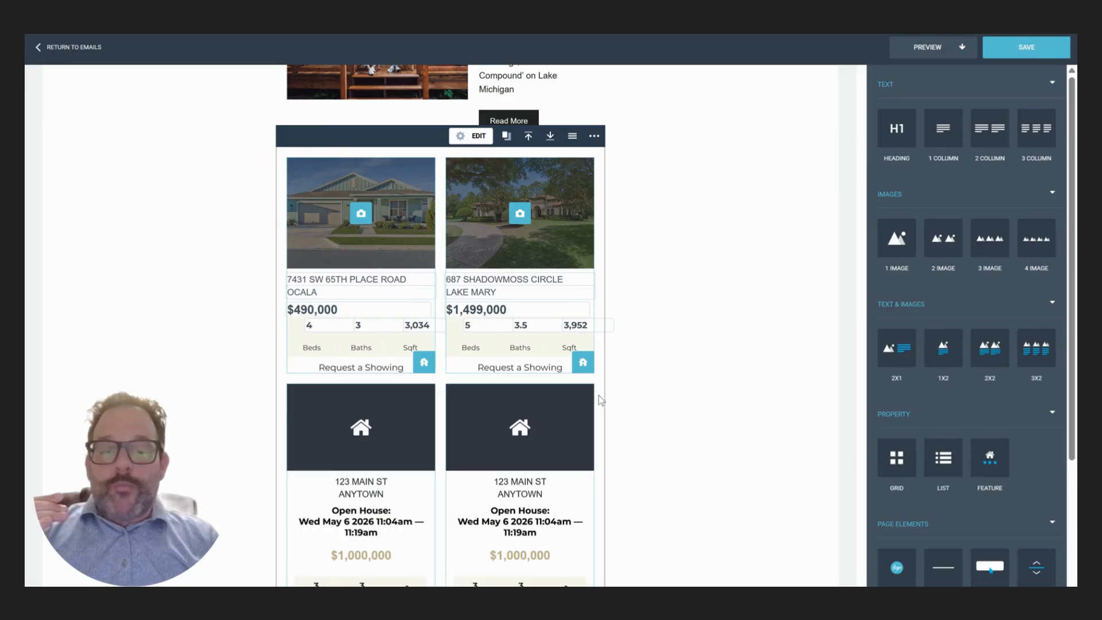
pyautogui.scroll(-3, 601, 400)
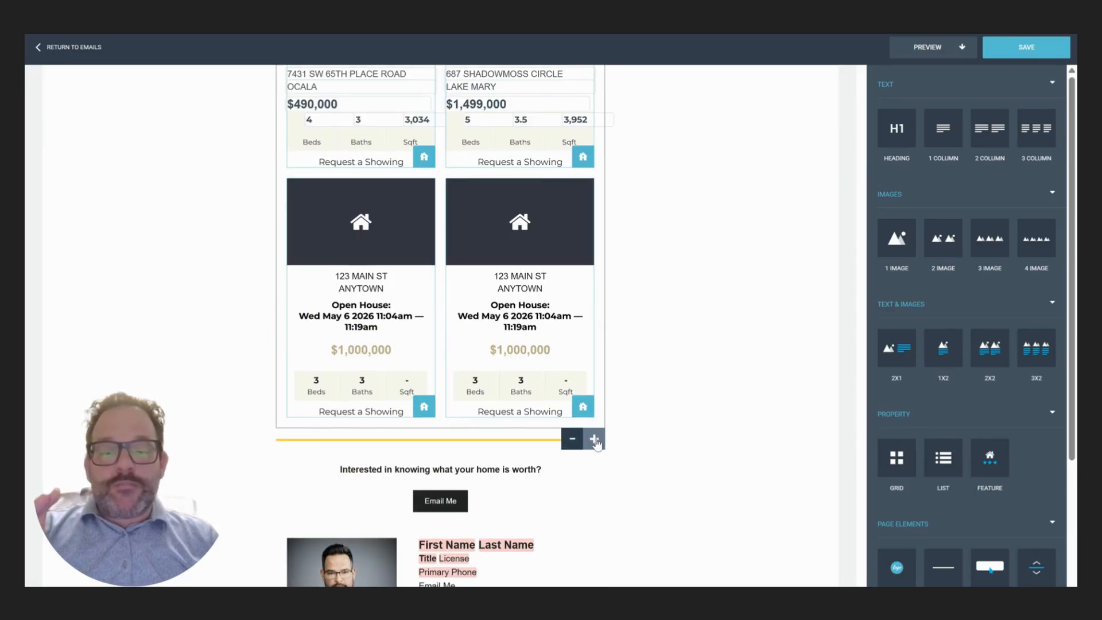
pyautogui.click(574, 441)
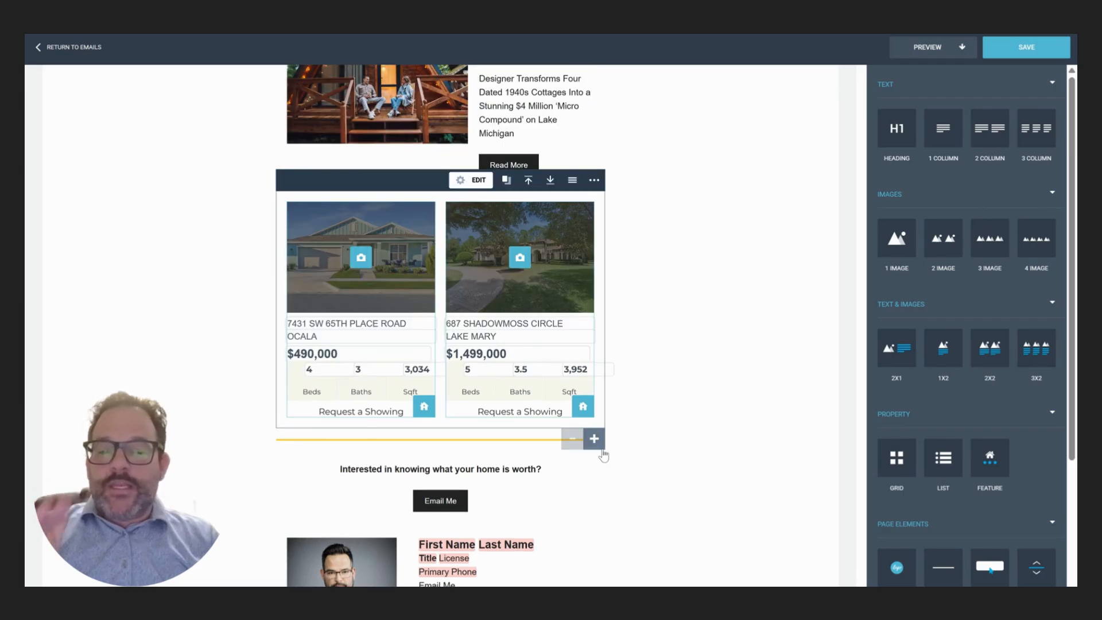
pyautogui.click(600, 448)
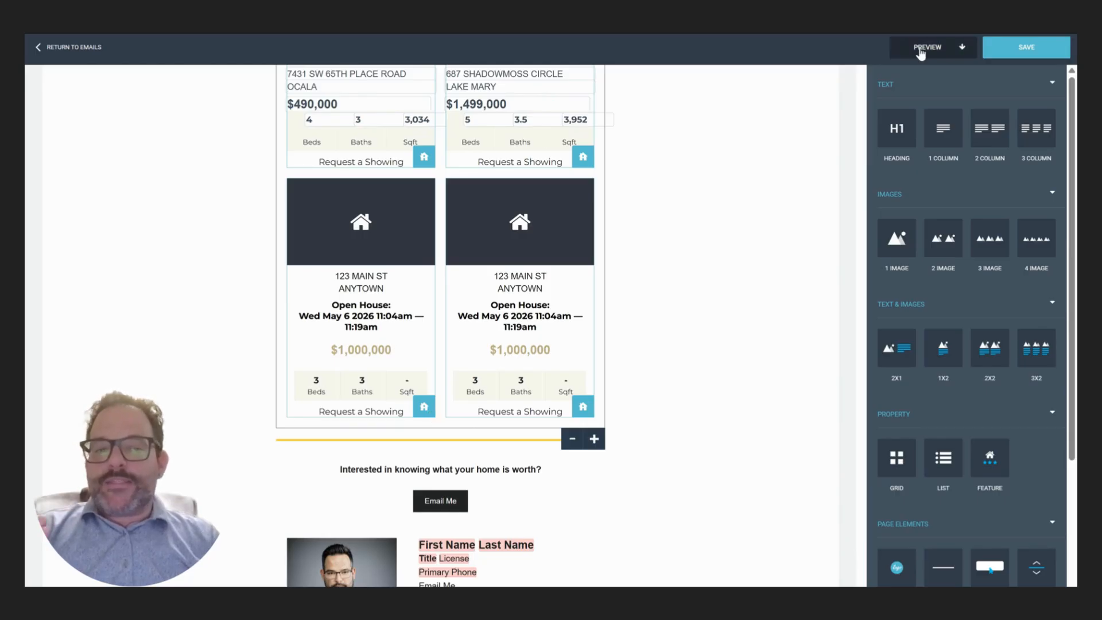
pyautogui.click(920, 51)
# - Check the Ocala and Lake Mary listings in the desktop preview, then close it
pyautogui.click(878, 72)
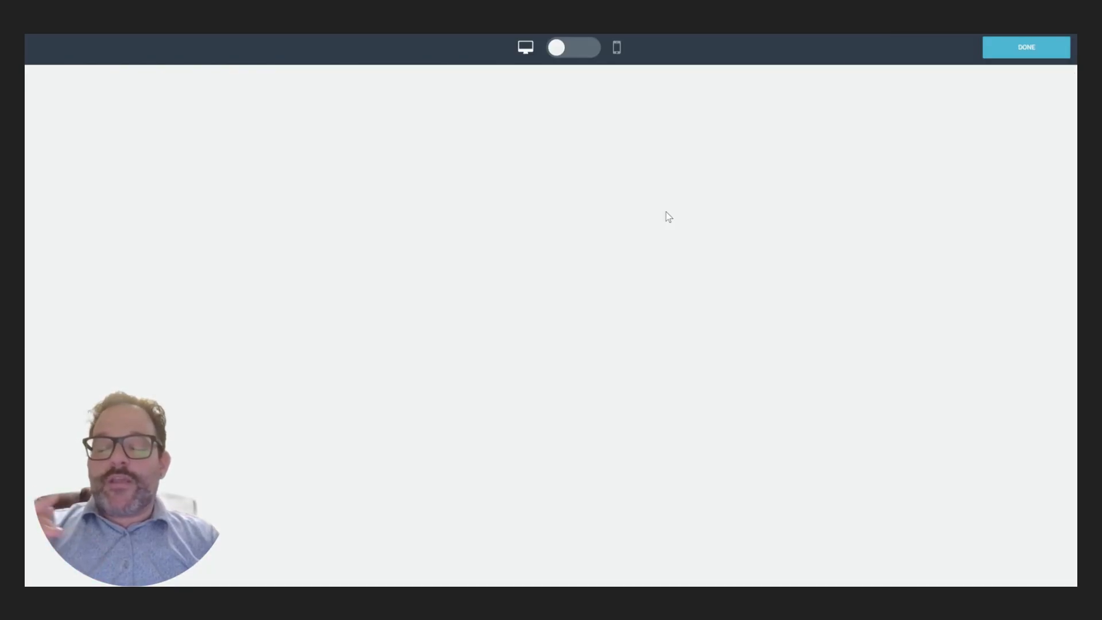
pyautogui.scroll(-15, 680, 278)
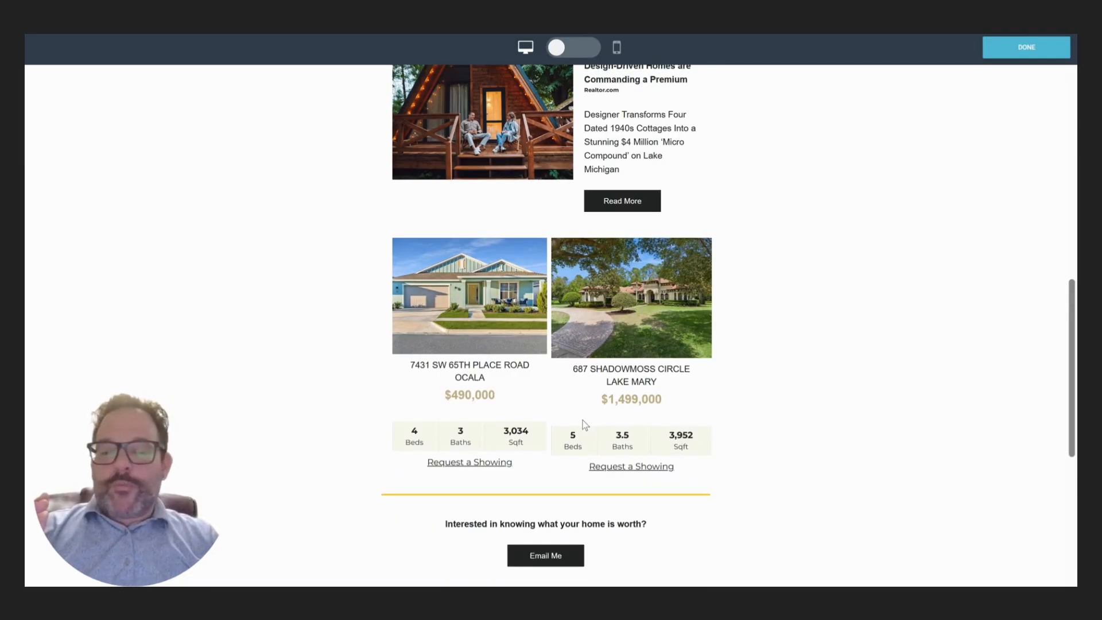
pyautogui.scroll(-3, 711, 359)
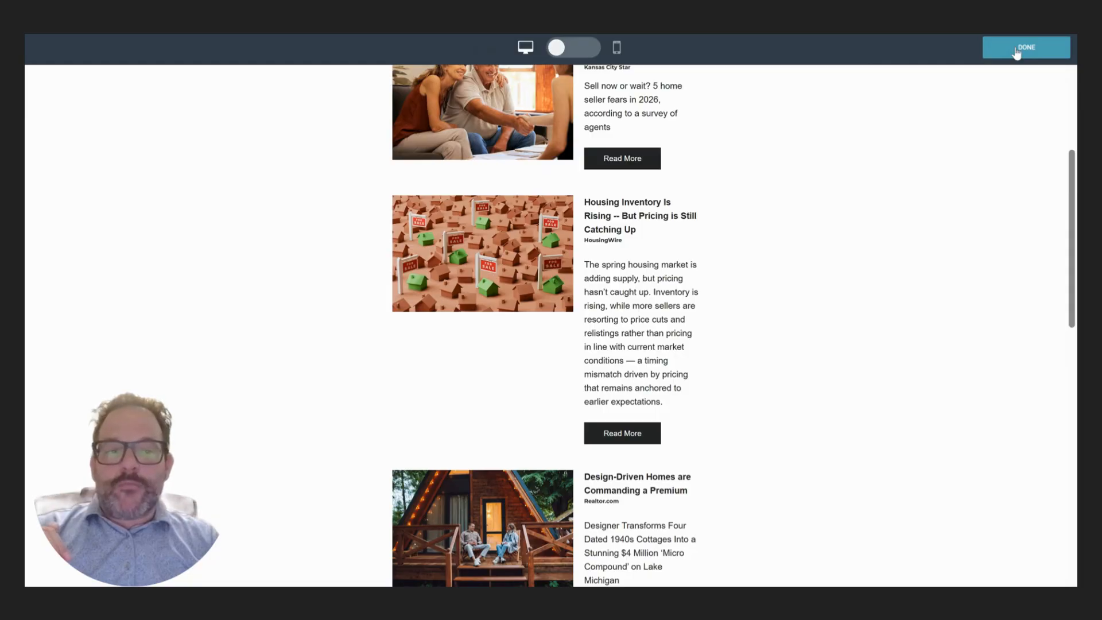
pyautogui.click(1016, 51)
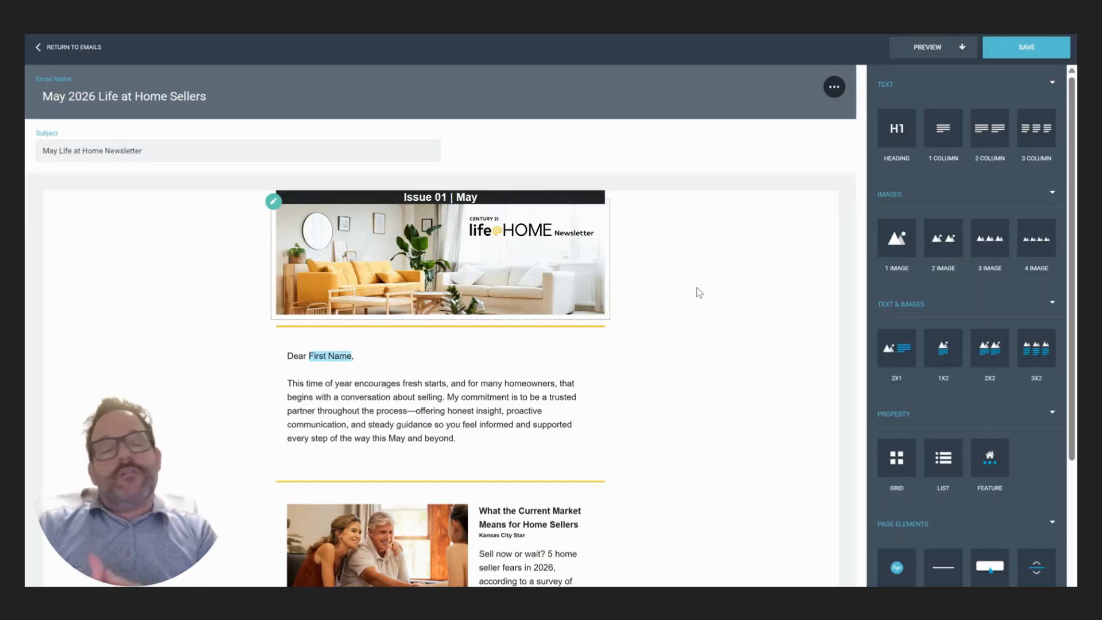
# - Select and deselect intro paragraph text, then save the May 2026 Life at Home Sellers email
pyautogui.moveTo(286, 382); pyautogui.dragTo(474, 441)
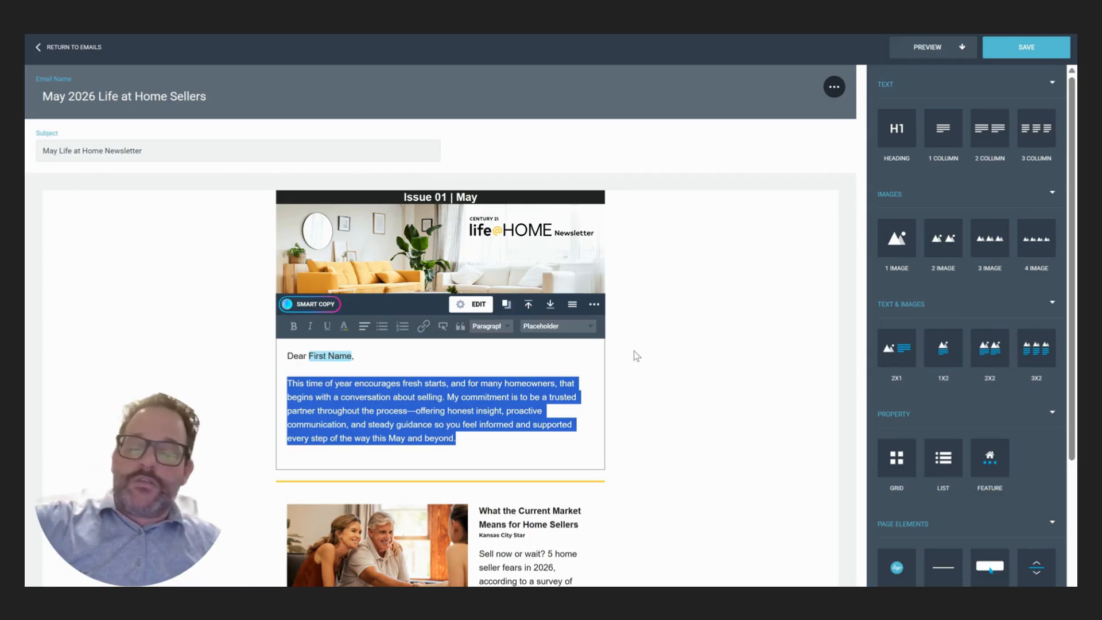
pyautogui.click(682, 329)
pyautogui.click(1014, 52)
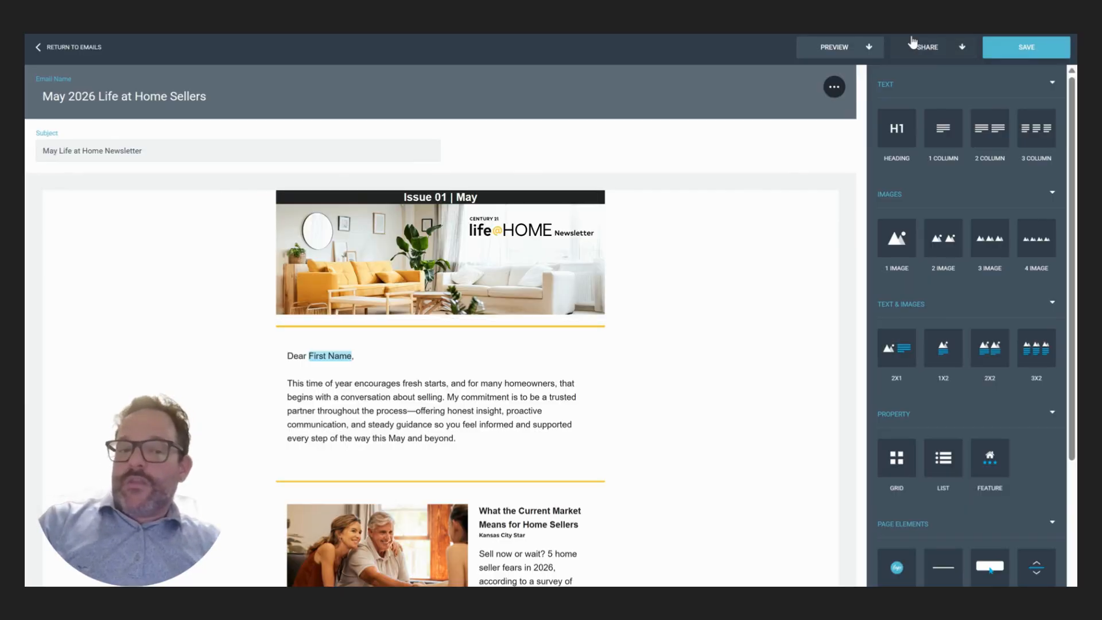
# - Start a Quick Send campaign from SHARE, with Send to ALL Contacts toggled on and back off
pyautogui.click(938, 50)
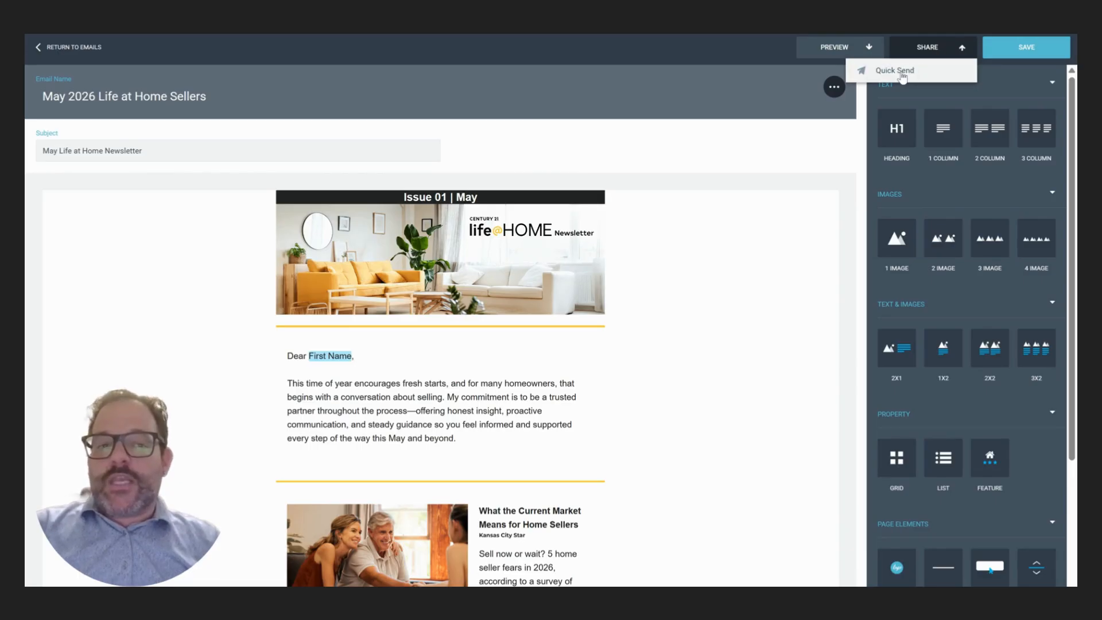
pyautogui.click(894, 71)
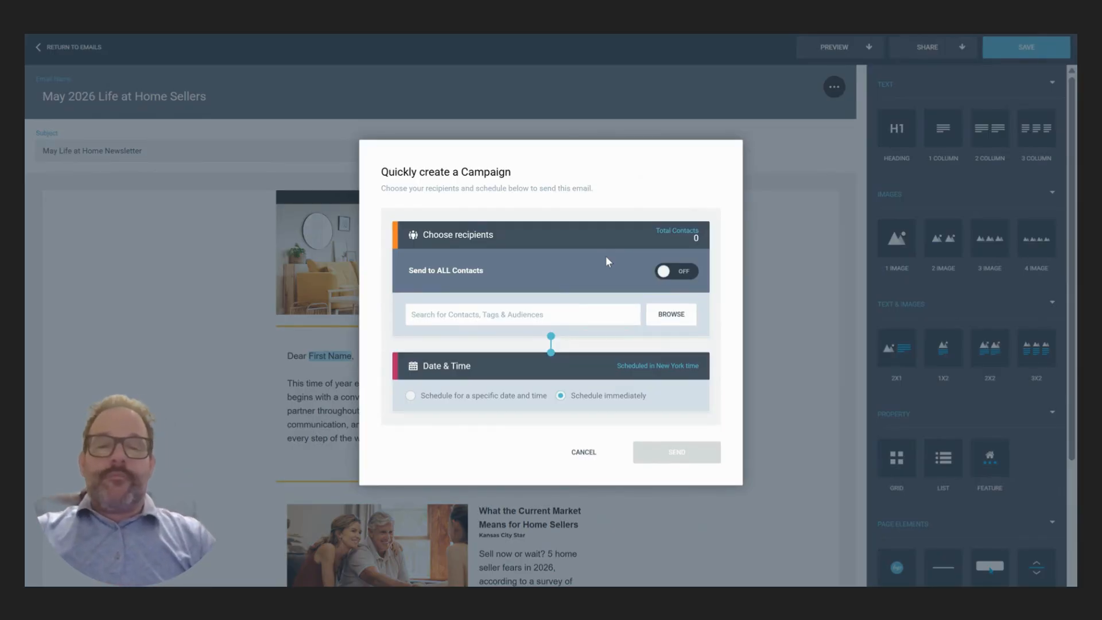
pyautogui.click(671, 269)
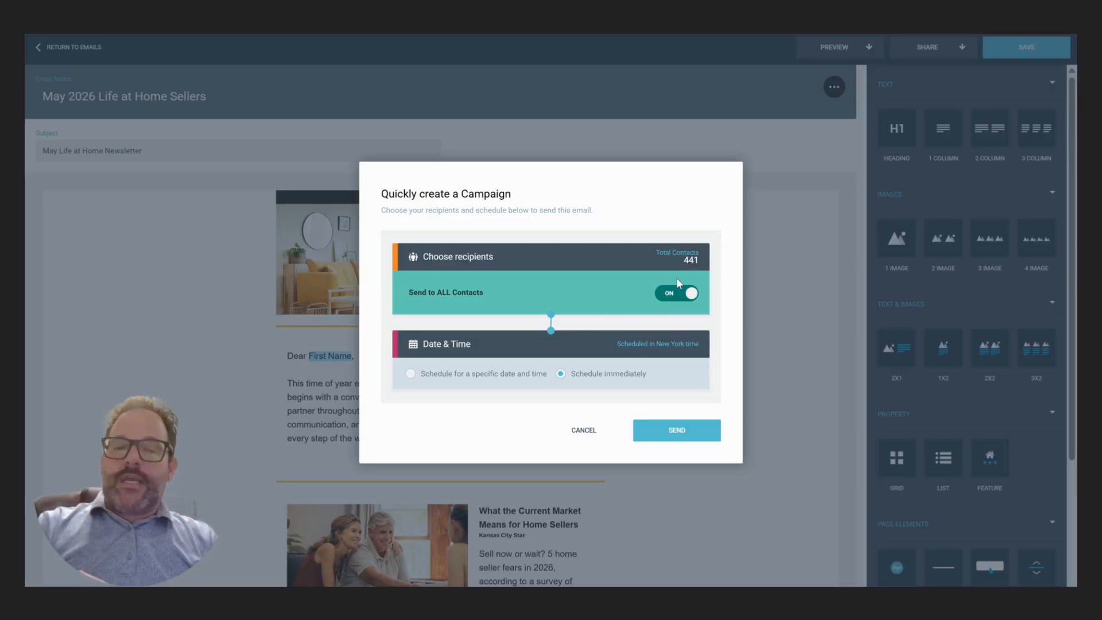
pyautogui.click(680, 290)
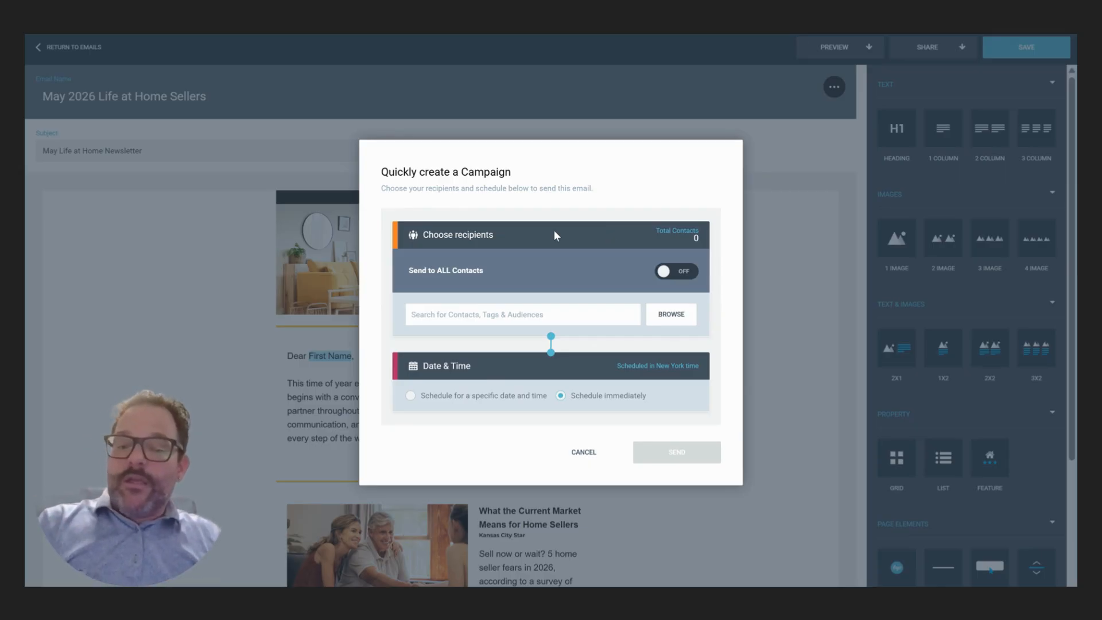
pyautogui.click(672, 314)
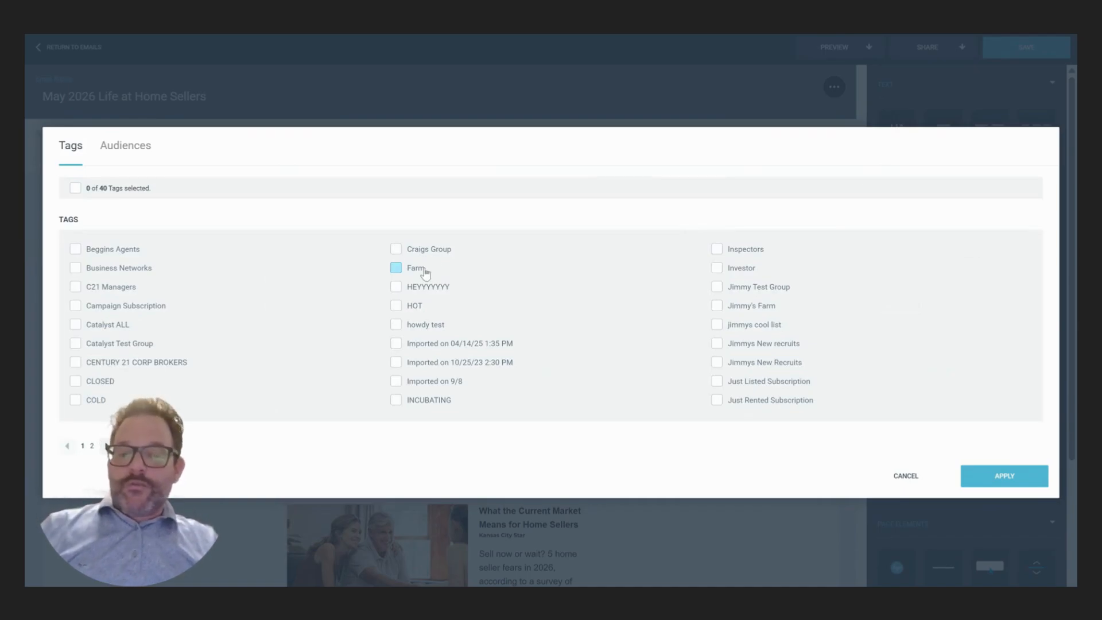
# - Check the Farm tag in the Tags list and apply it as the campaign's recipients
pyautogui.click(107, 446)
pyautogui.click(67, 446)
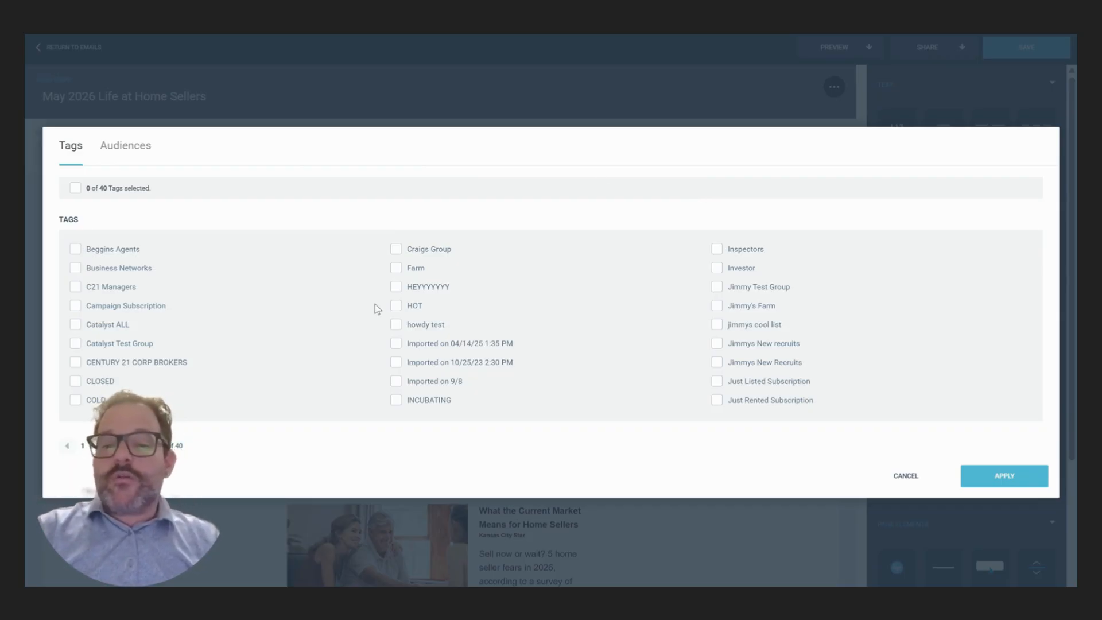
pyautogui.click(395, 267)
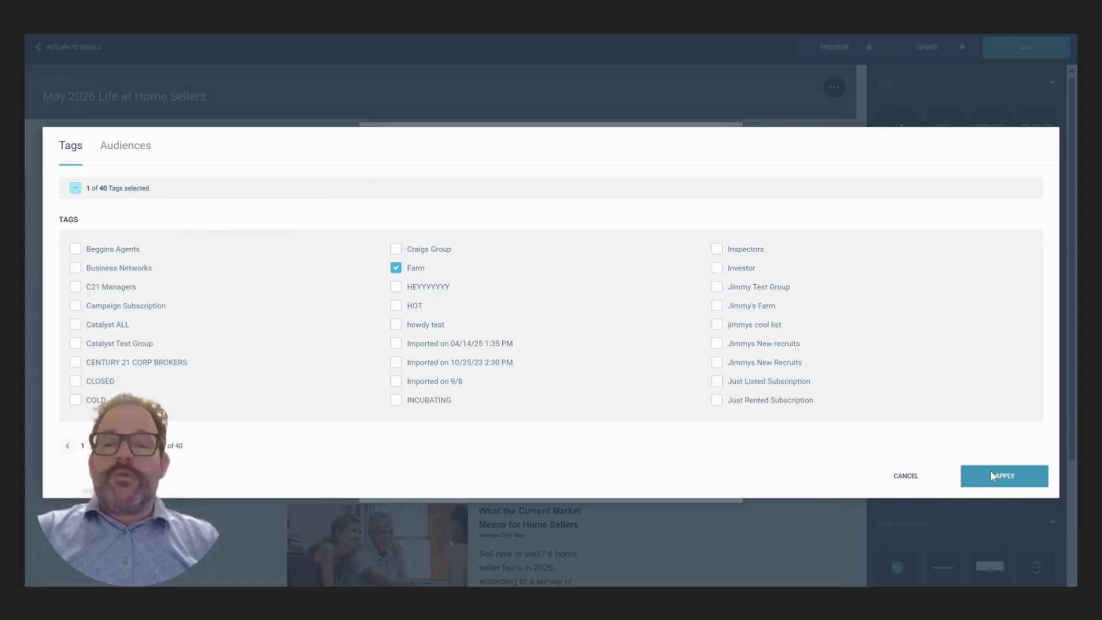
pyautogui.click(990, 470)
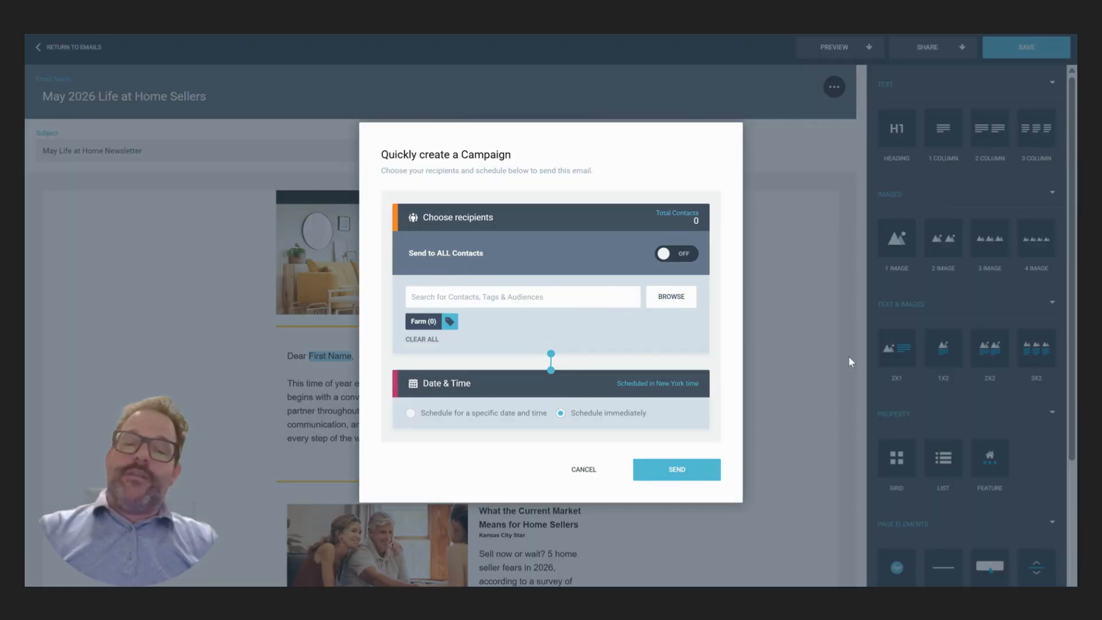
pyautogui.doubleClick(600, 413)
# - Schedule the campaign for a specific time of 12:00 PM
pyautogui.click(659, 412)
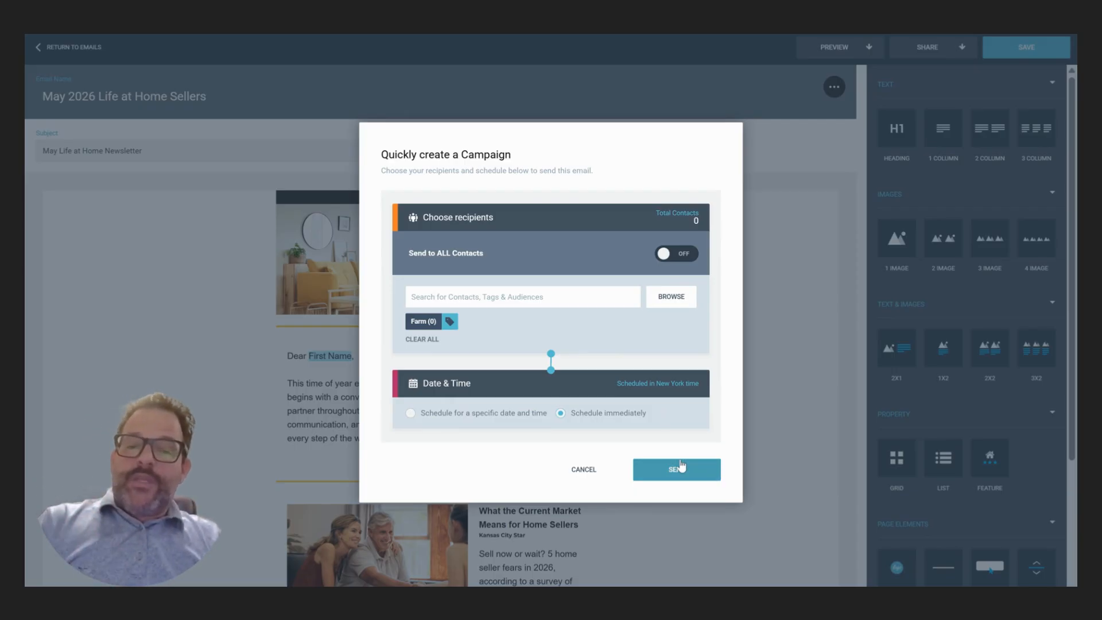
pyautogui.click(447, 413)
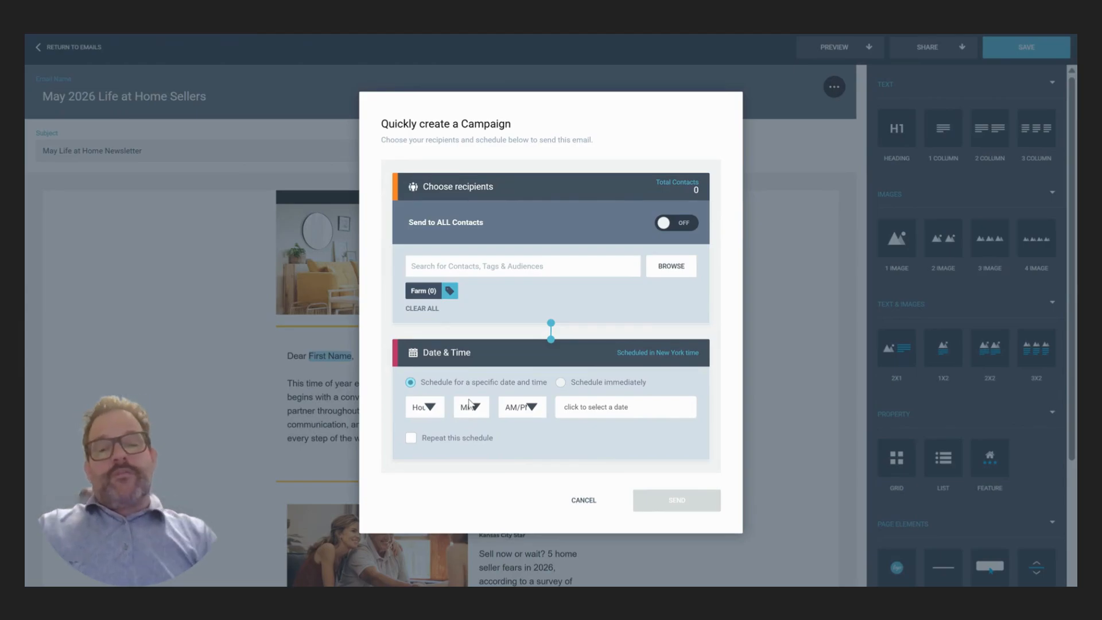
pyautogui.click(427, 407)
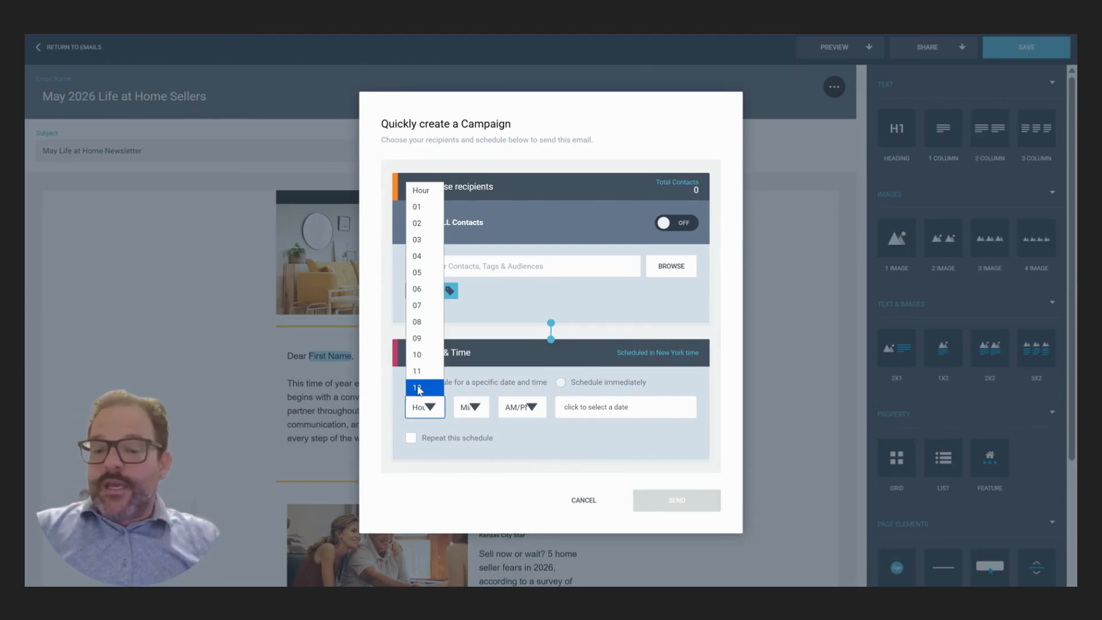
pyautogui.click(418, 390)
pyautogui.click(476, 412)
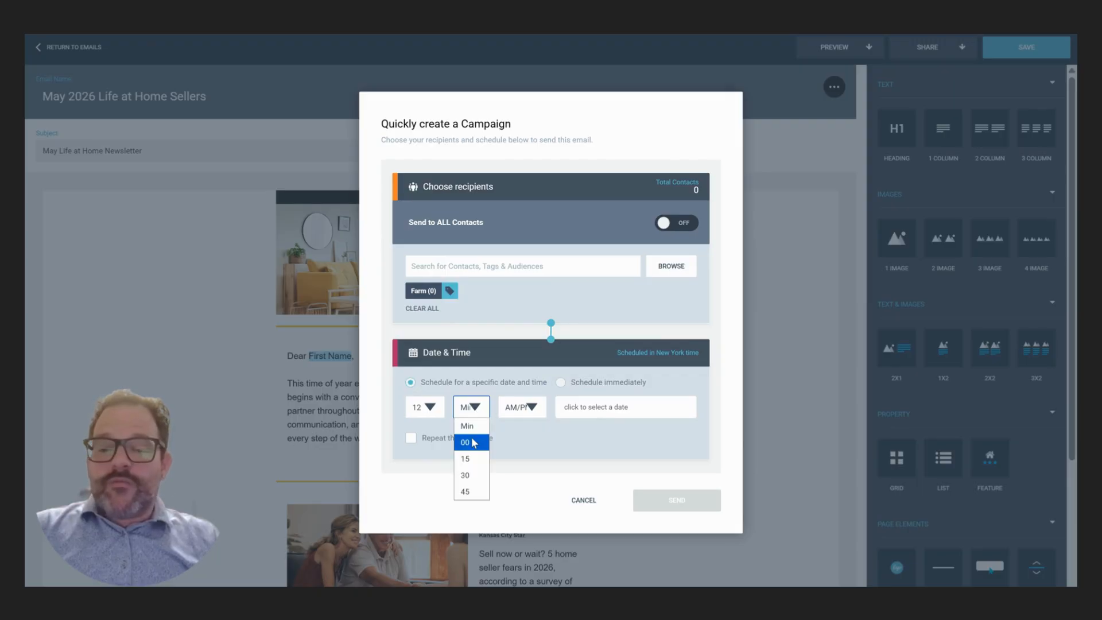
pyautogui.click(472, 442)
pyautogui.click(512, 458)
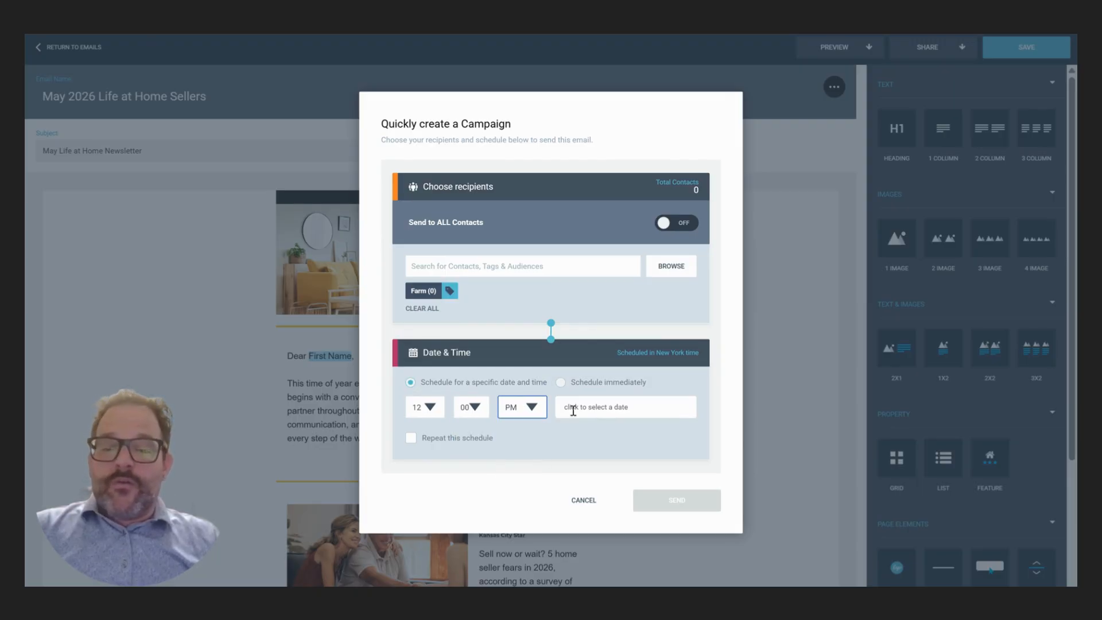
# - Set the send date to May 8, then close the campaign without sending it
pyautogui.click(573, 409)
pyautogui.scroll(-2, 647, 450)
pyautogui.click(637, 405)
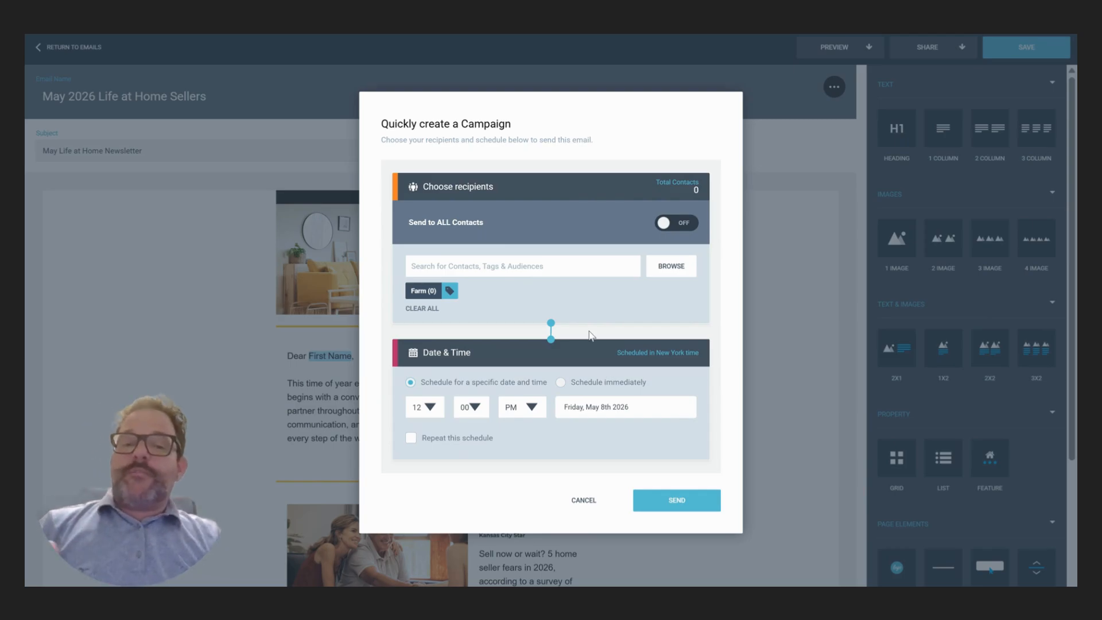
pyautogui.click(583, 501)
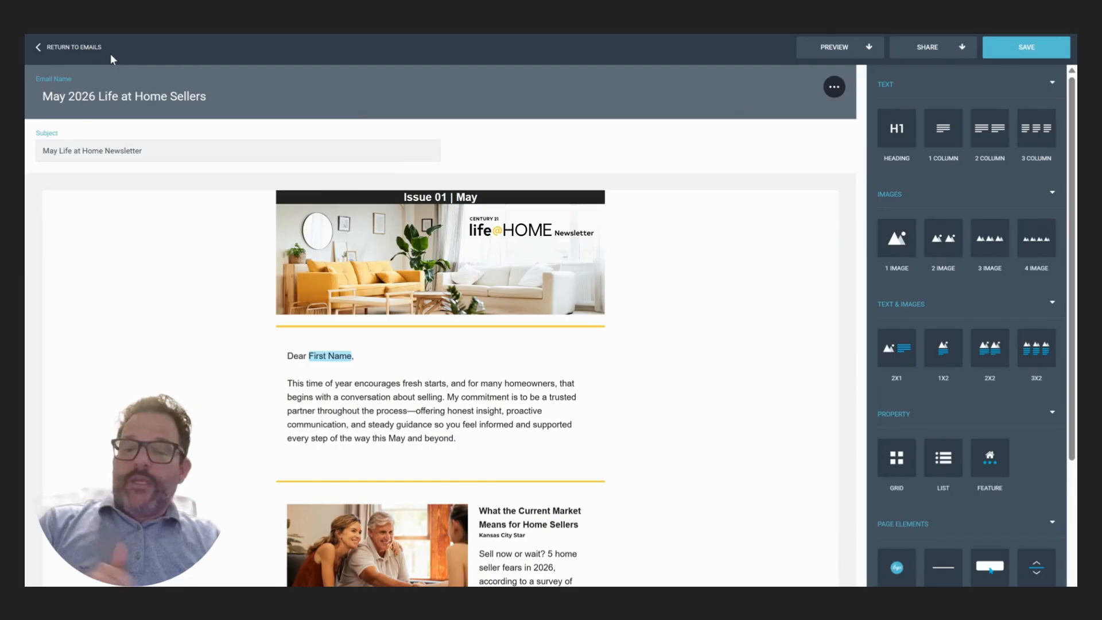
# - Return to the emails list and Dashboard, check notifications, then stop the Canva recording
pyautogui.click(111, 55)
pyautogui.click(77, 63)
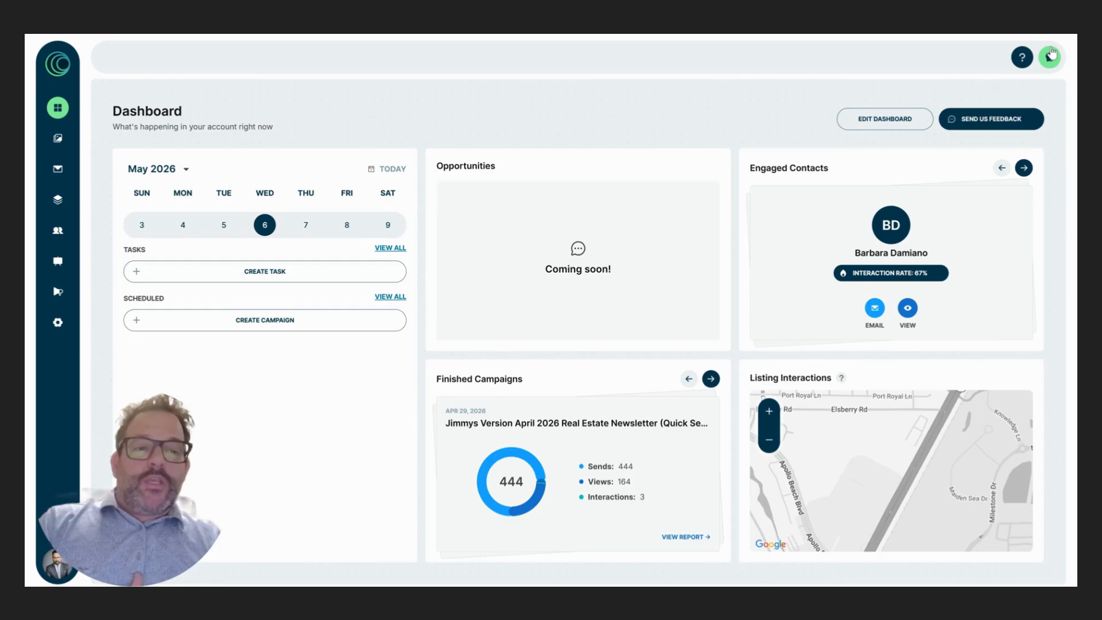
pyautogui.click(1048, 66)
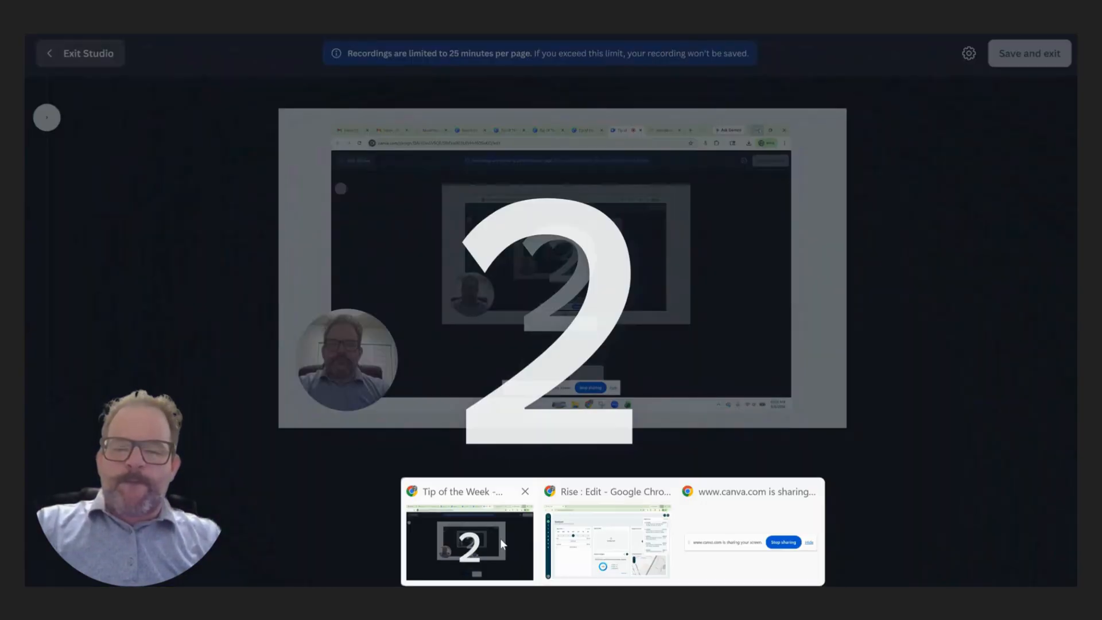
pyautogui.click(501, 538)
pyautogui.click(621, 450)
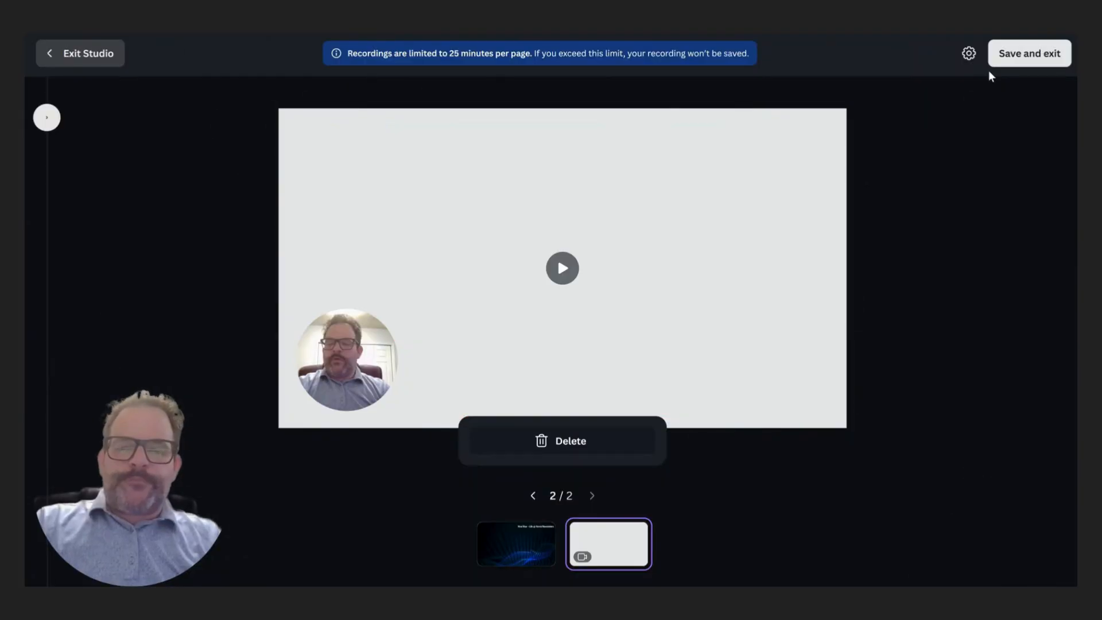